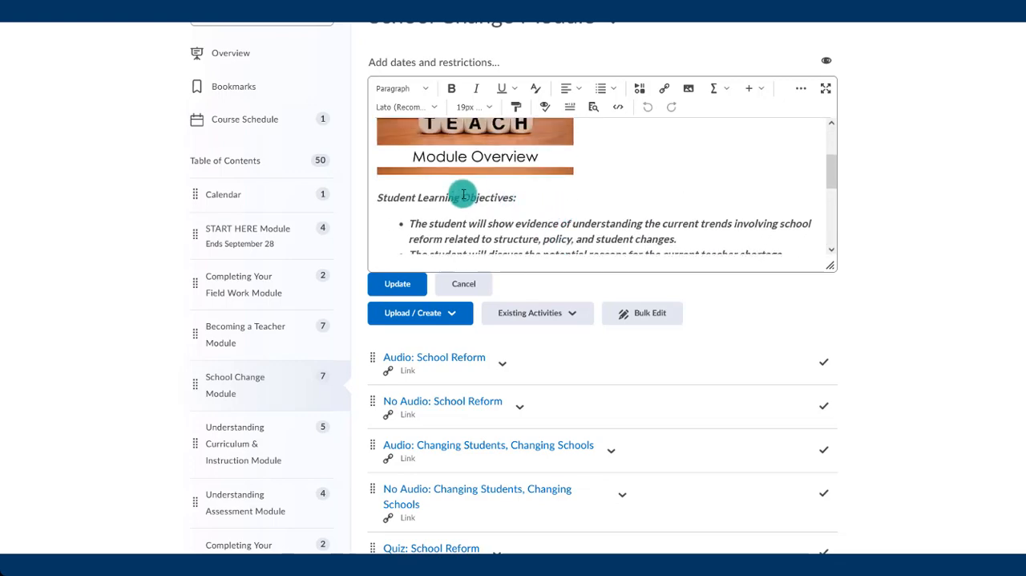
- Discard the School Change Module description edit and start creating a new checklist in that module
{"action": "scroll", "coordinate": [513, 204], "scroll_direction": "down", "scroll_amount": 5}
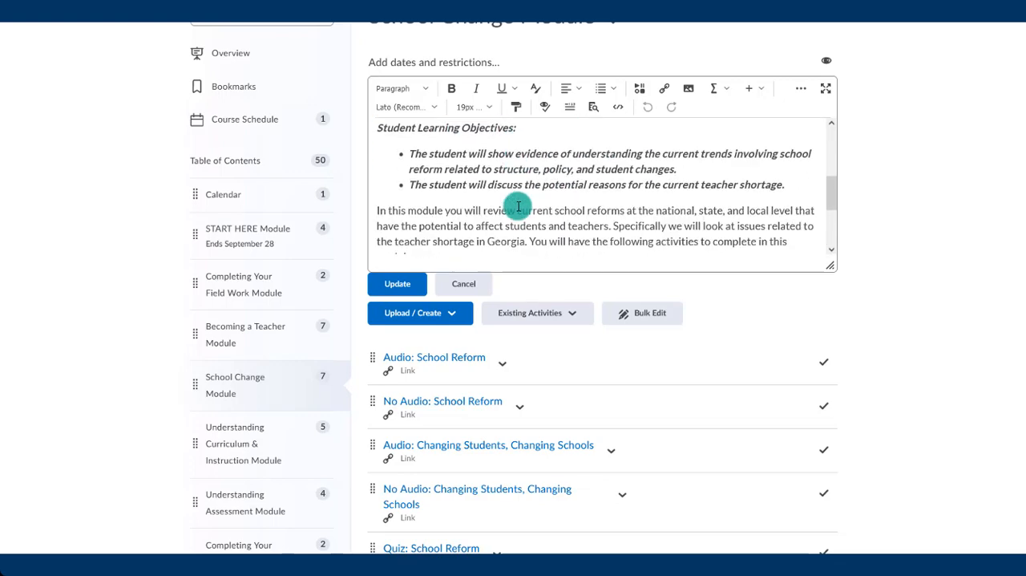
{"action": "left_click", "coordinate": [473, 284]}
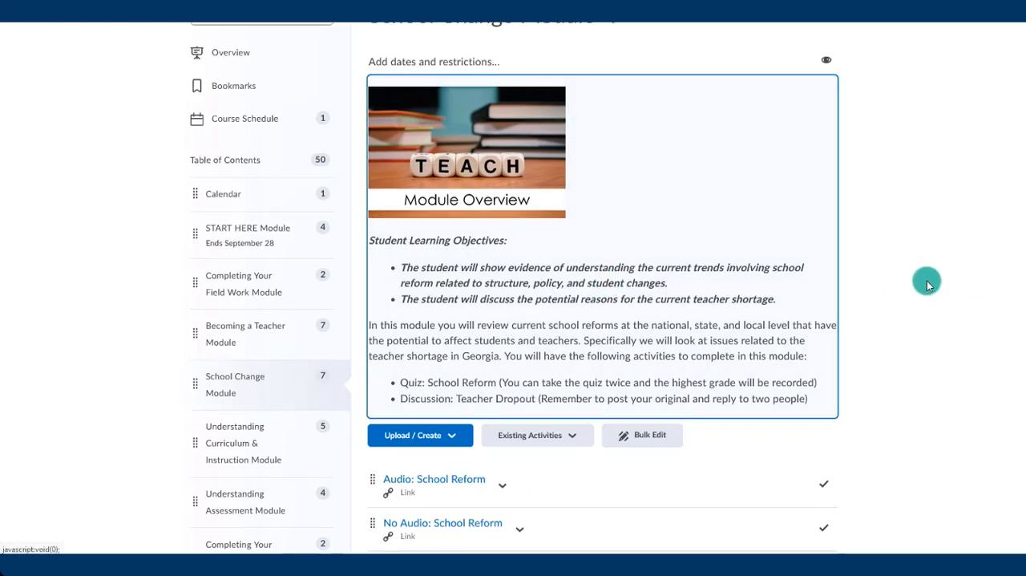
{"action": "scroll", "coordinate": [928, 285], "scroll_direction": "down", "scroll_amount": 3}
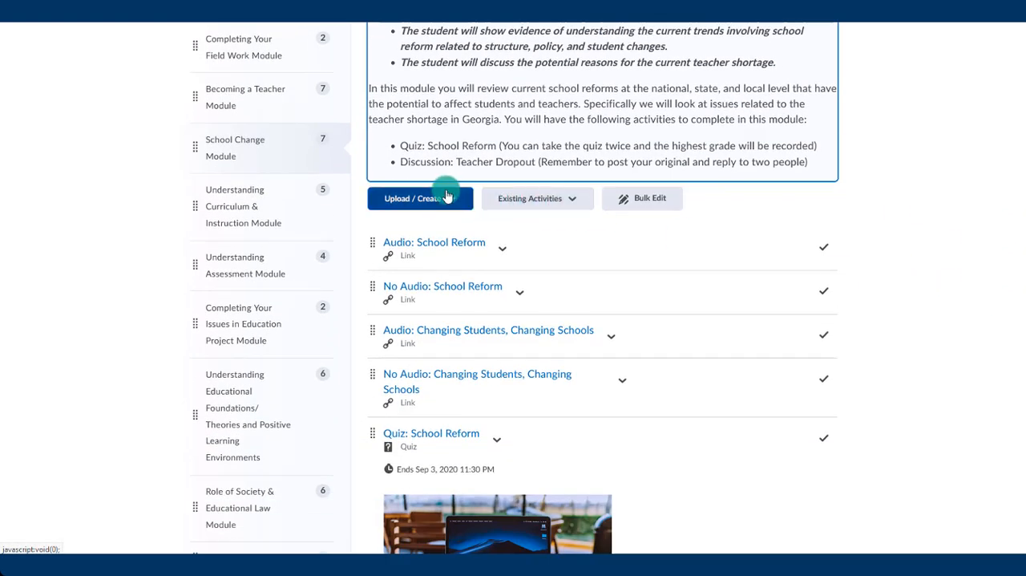
{"action": "left_click", "coordinate": [432, 200]}
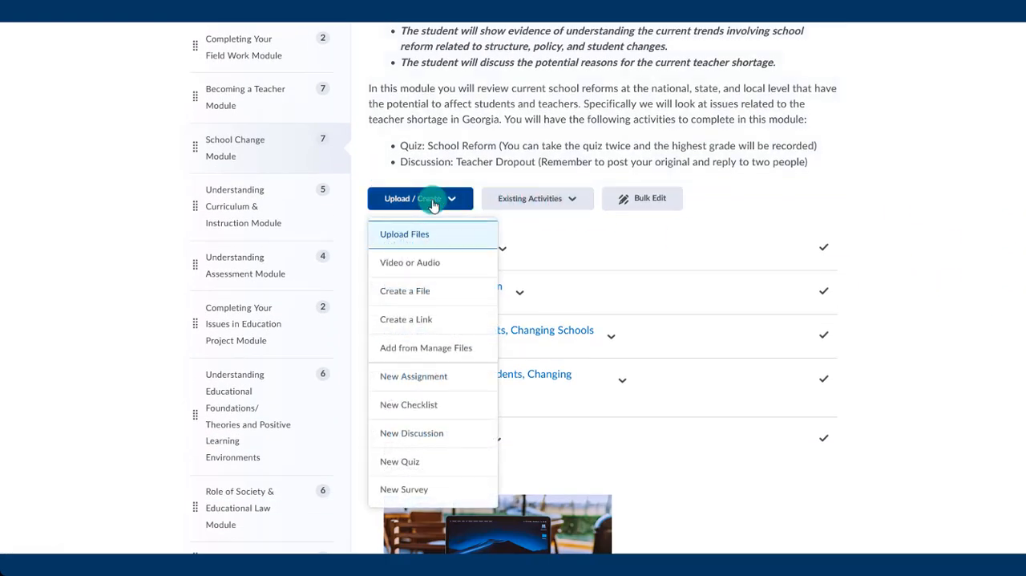
{"action": "left_click", "coordinate": [441, 406]}
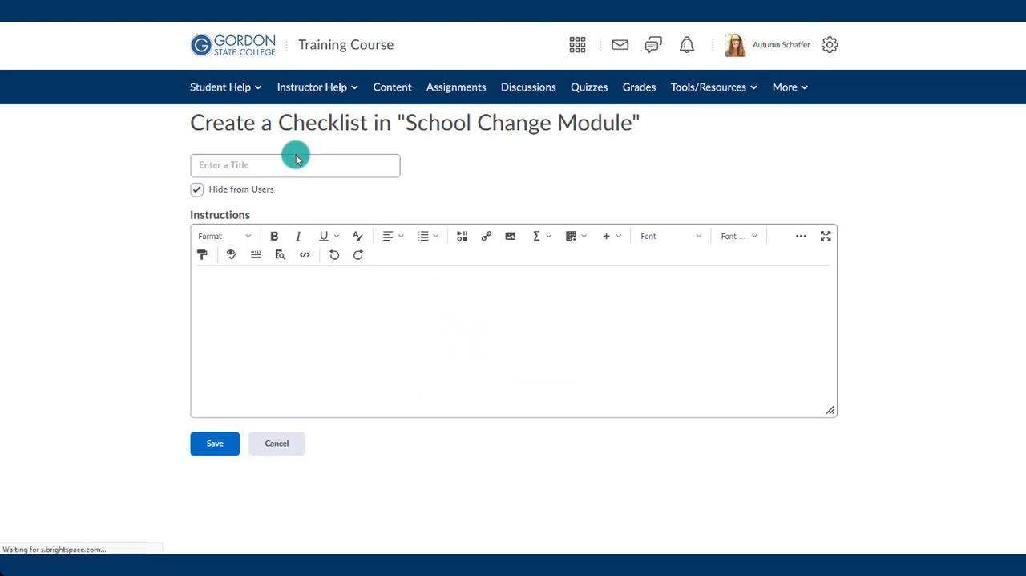
- Title the checklist "Checklist for School Change Module", enter the instructions "You should complete the following activities for this module." and save it
{"action": "left_click", "coordinate": [295, 160]}
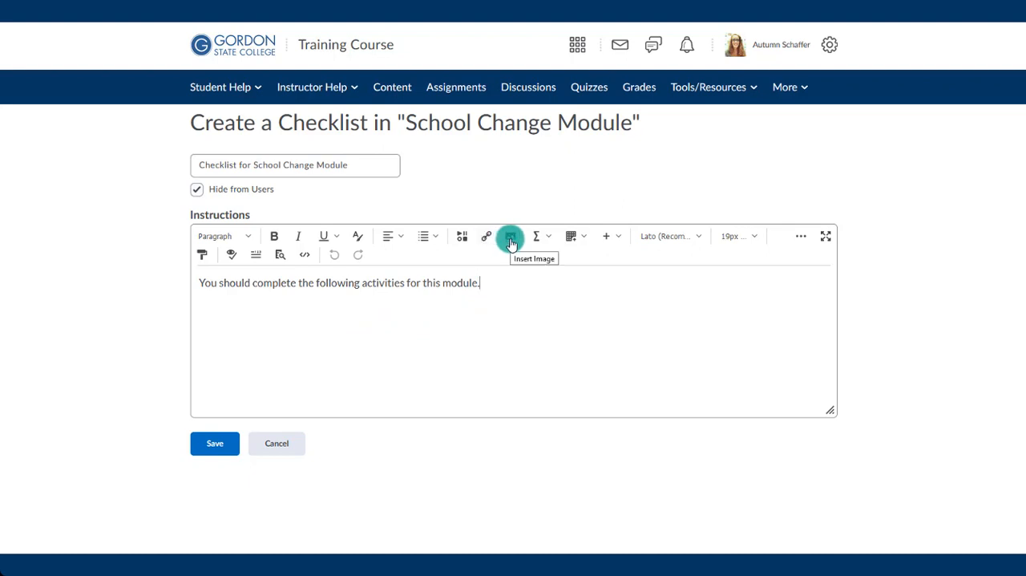
{"action": "left_click", "coordinate": [459, 238]}
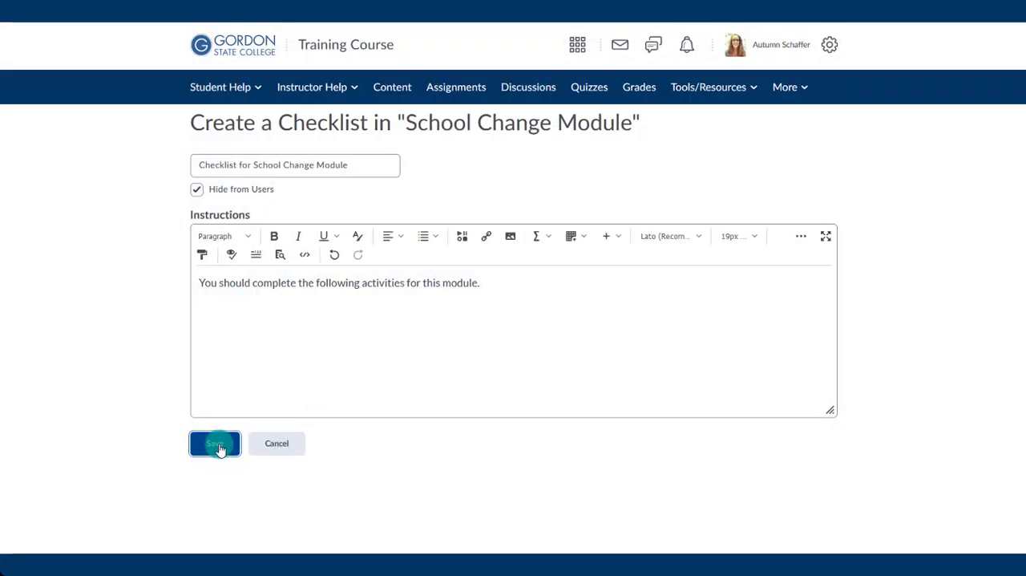
{"action": "left_click", "coordinate": [219, 445]}
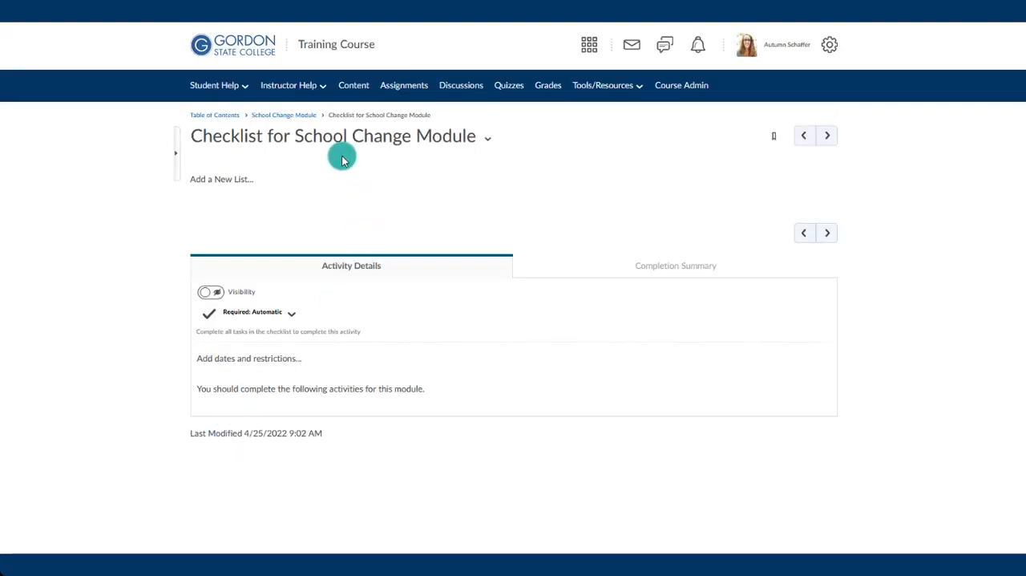
- Add a new list to the checklist and name it "Things to do in this module"
{"action": "left_click", "coordinate": [239, 191]}
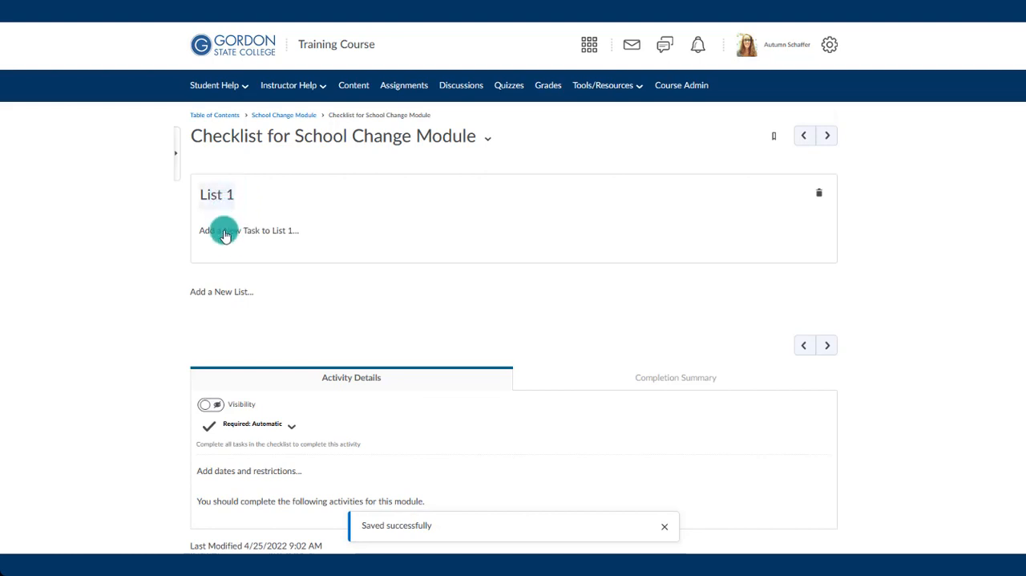
{"action": "left_click", "coordinate": [223, 306]}
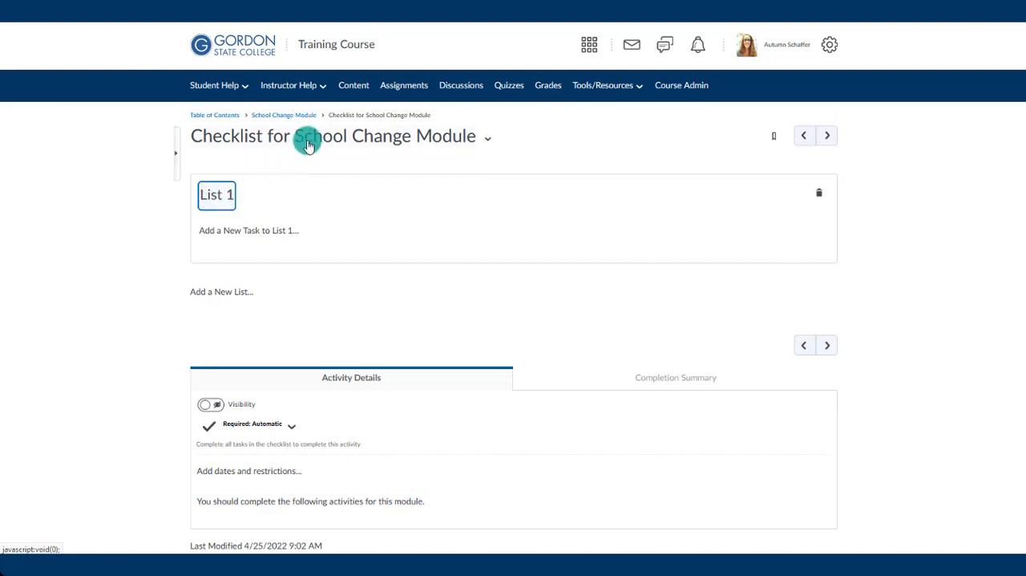
{"action": "left_click", "coordinate": [225, 198]}
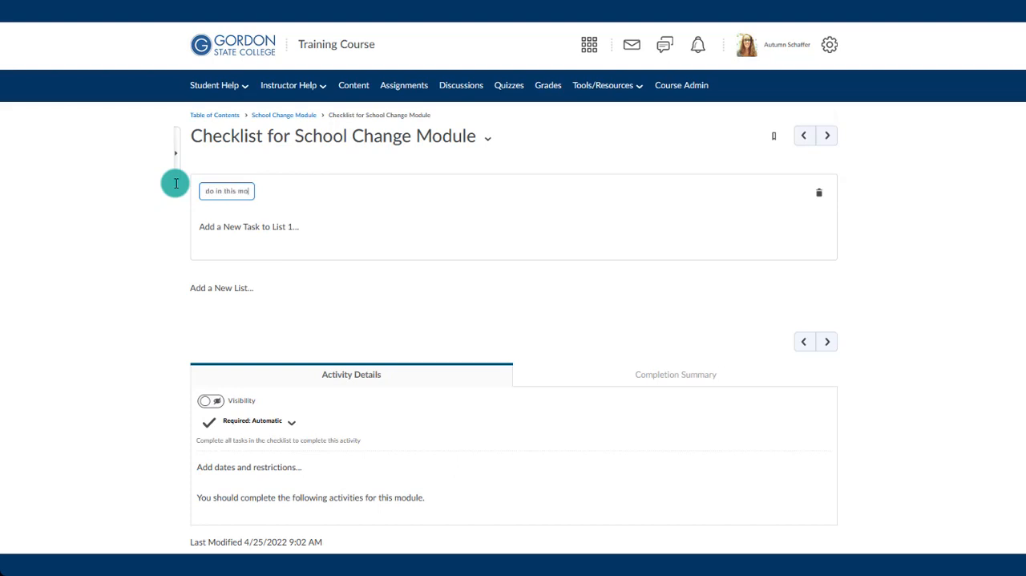
{"action": "key", "text": "Return"}
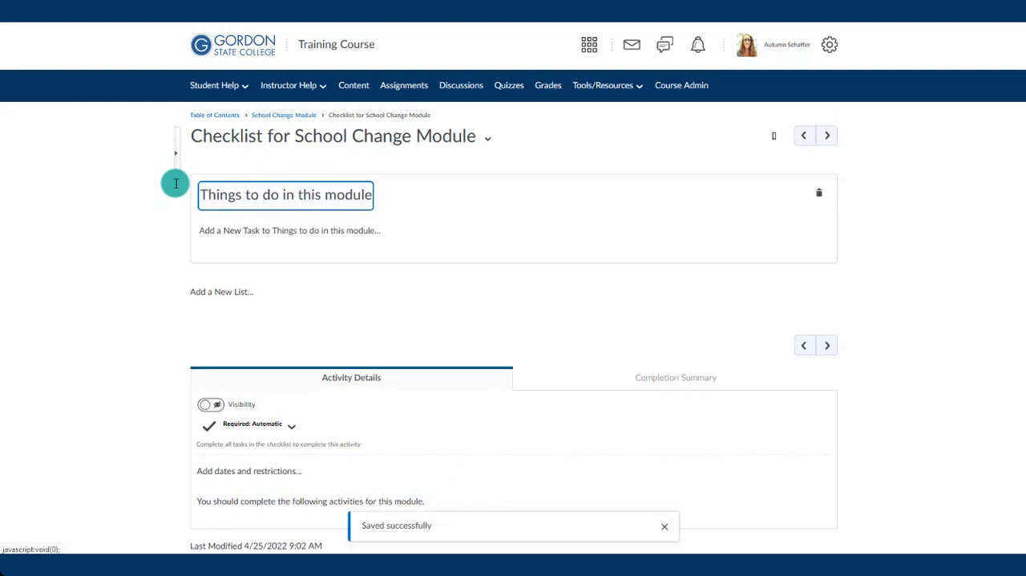
- Add a first task to the list named "Read the PDF for Ch 10 (included in this module)"
{"action": "left_click", "coordinate": [247, 241]}
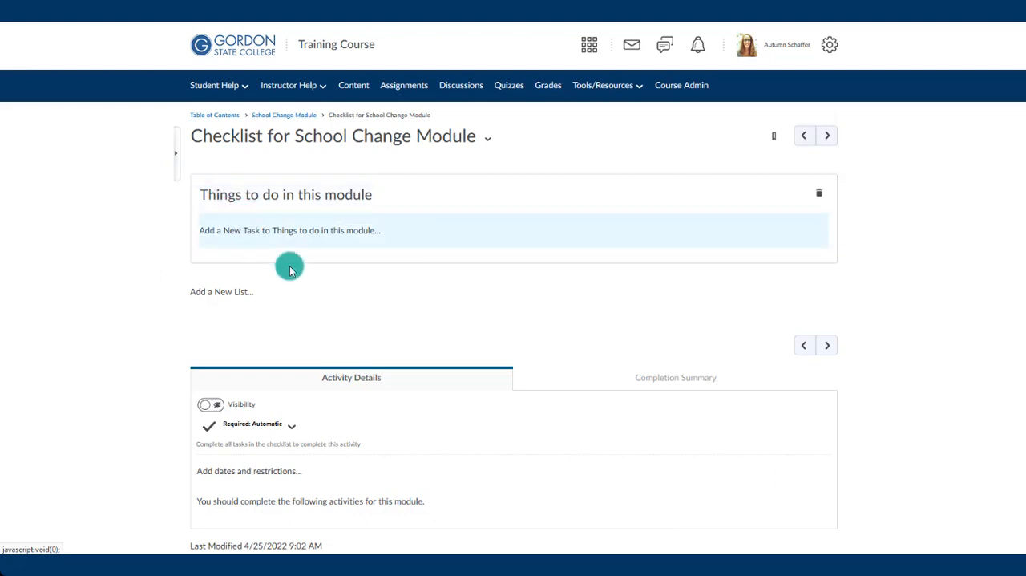
{"action": "left_click", "coordinate": [223, 235]}
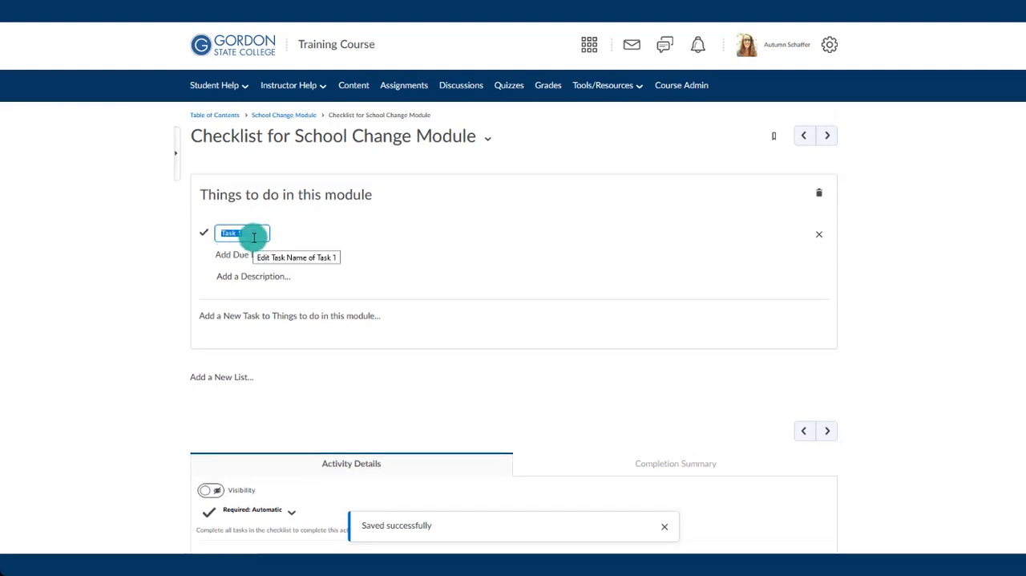
{"action": "type", "text": "Read the PDF for Ch 10 (included in this module)"}
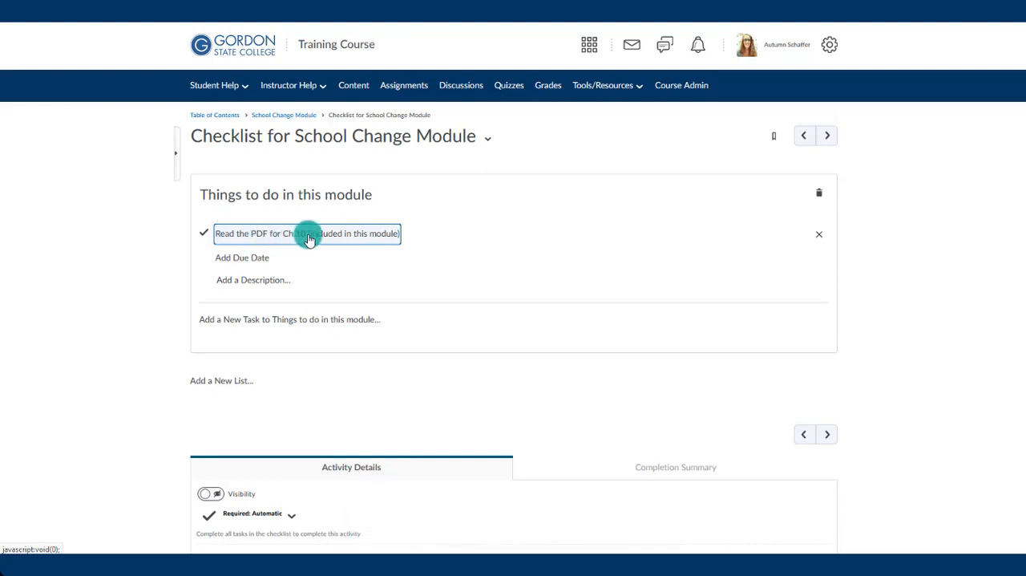
- Add a second task to the list named "Review the three videos for Ch 10 (included in this module)"
{"action": "left_click", "coordinate": [247, 321]}
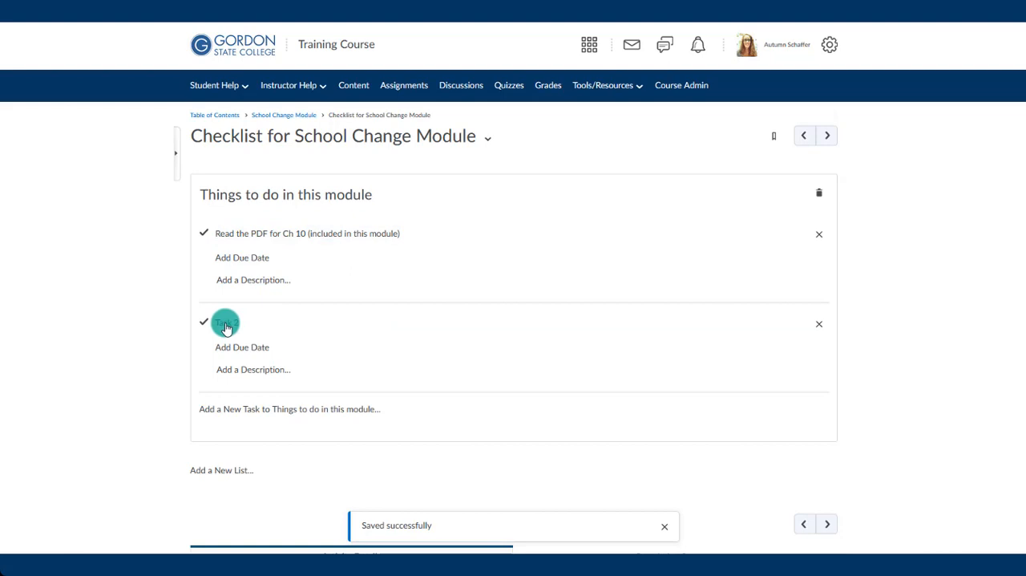
{"action": "left_click", "coordinate": [226, 325]}
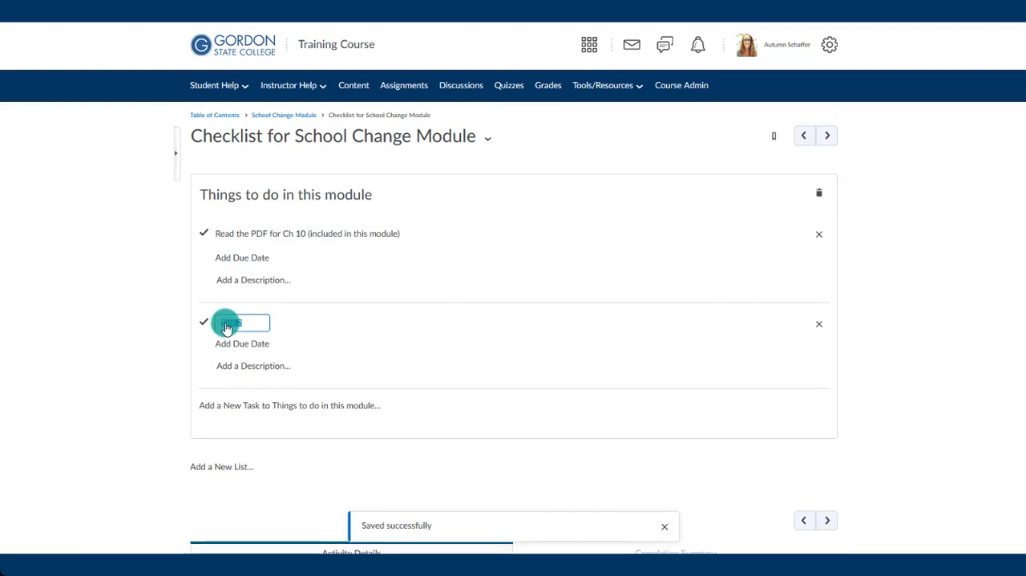
{"action": "type", "text": "Review the three videos for Ch 10 (included in this module)"}
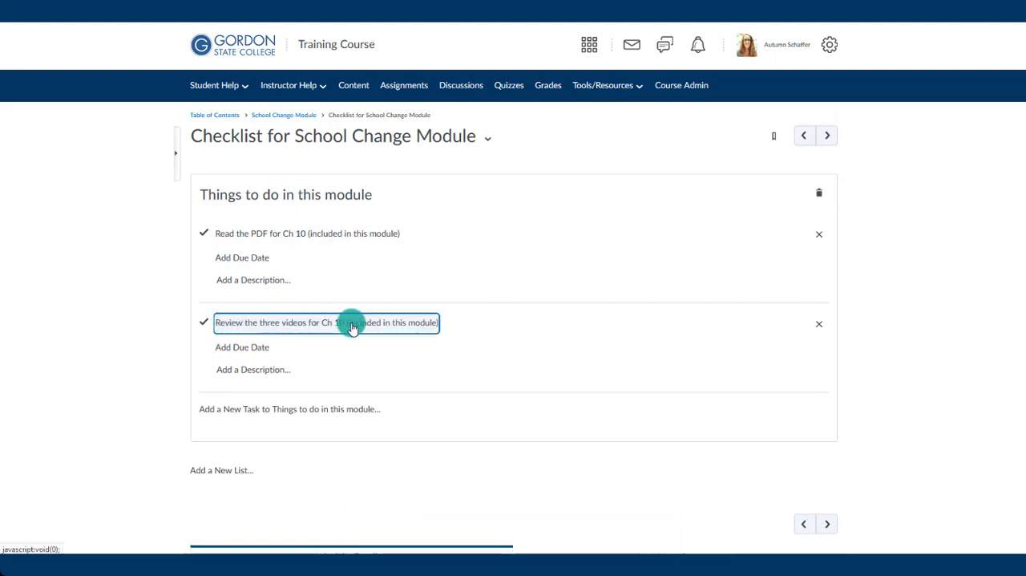
- Add the tasks "Complete the Ch 10 Quiz", "Complete the Ch 10 Discussion" and "Sign up with ProctorU for your Proctored Midterm" to the list
{"action": "left_click", "coordinate": [253, 417]}
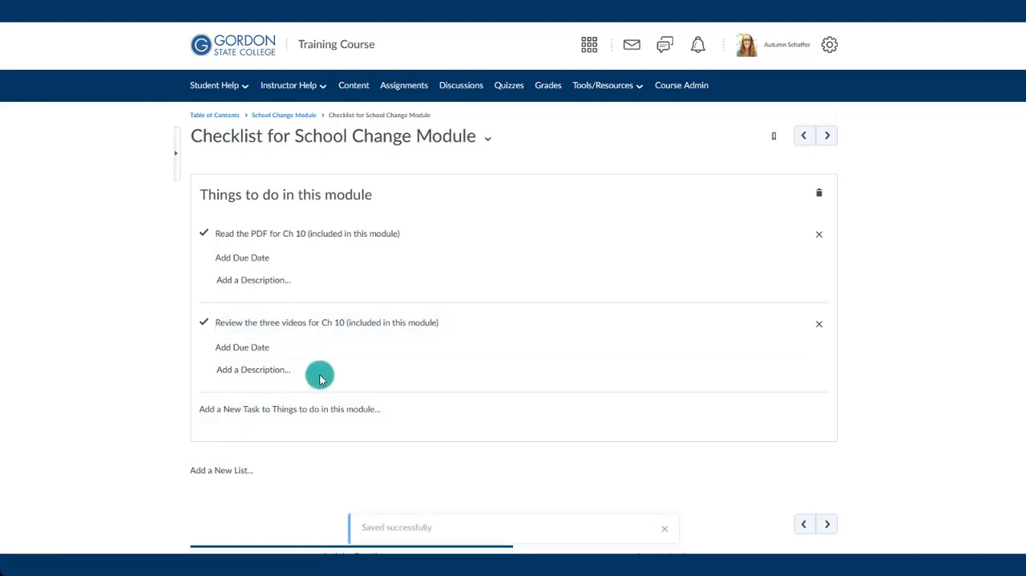
{"action": "scroll", "coordinate": [321, 374], "scroll_direction": "down", "scroll_amount": 2}
{"action": "left_click", "coordinate": [223, 295]}
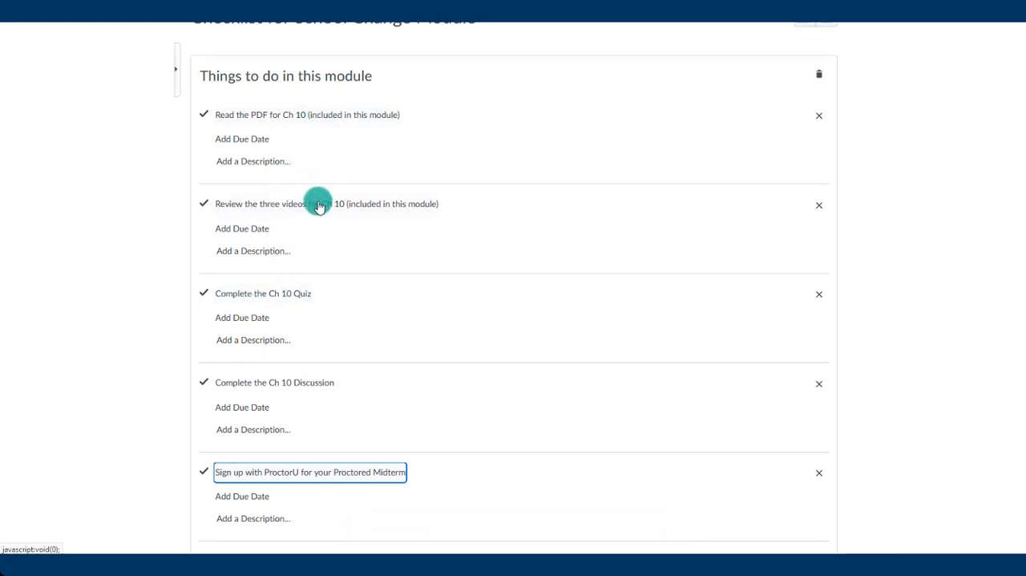
{"action": "left_click", "coordinate": [160, 332]}
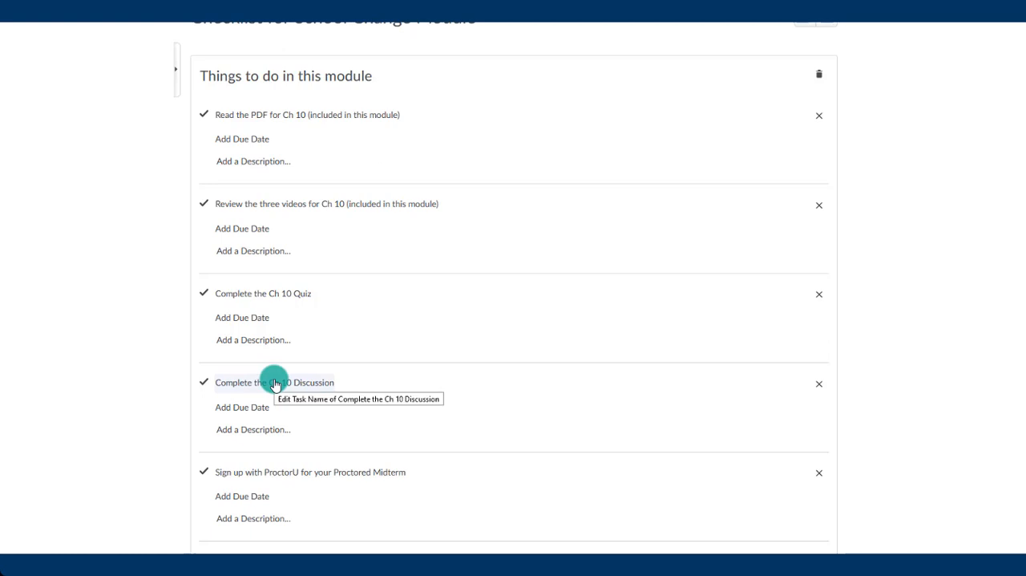
{"action": "scroll", "coordinate": [182, 343], "scroll_direction": "down", "scroll_amount": 2}
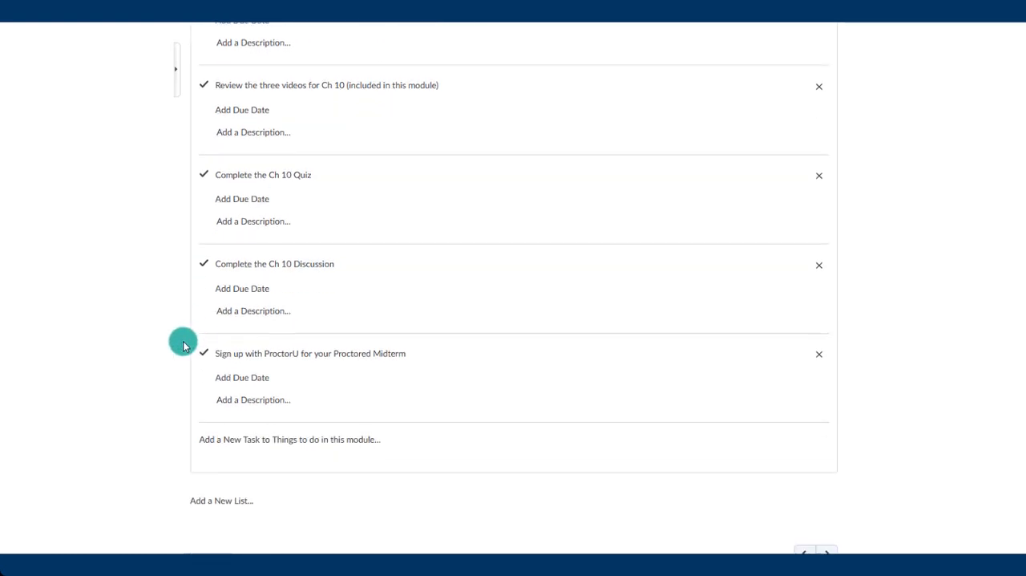
{"action": "scroll", "coordinate": [183, 345], "scroll_direction": "up", "scroll_amount": 3}
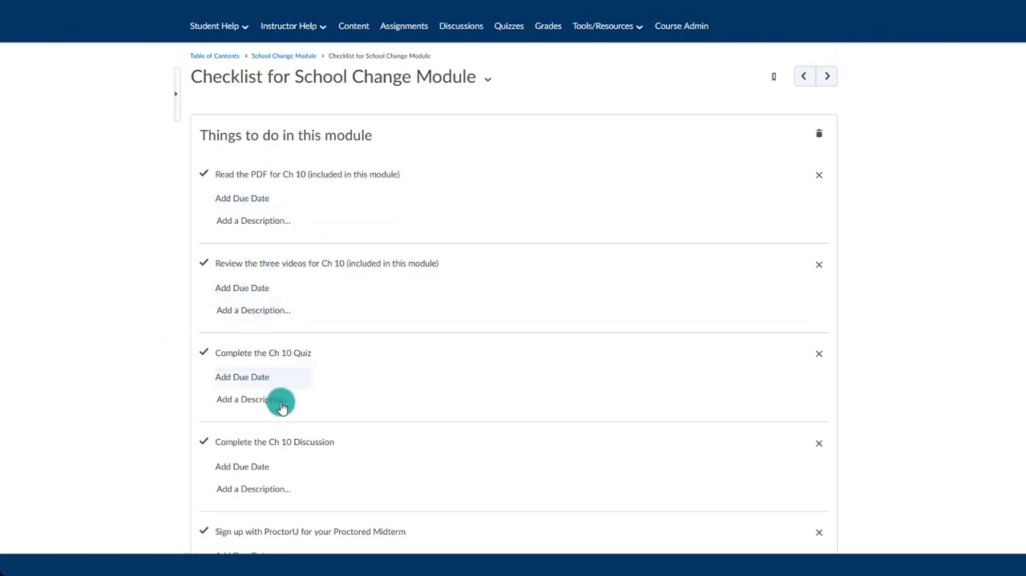
{"action": "left_click", "coordinate": [253, 222]}
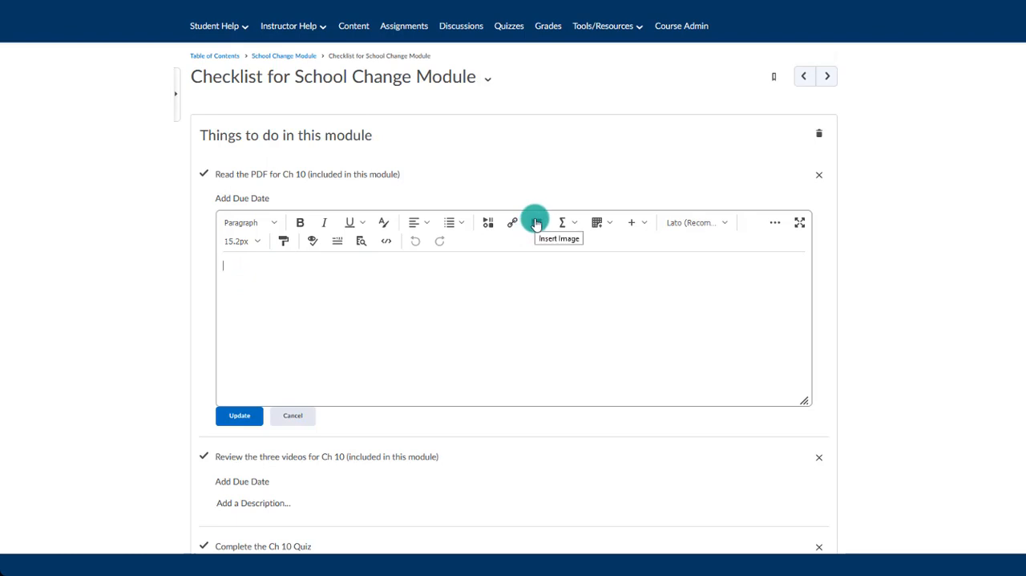
{"action": "left_click", "coordinate": [488, 224]}
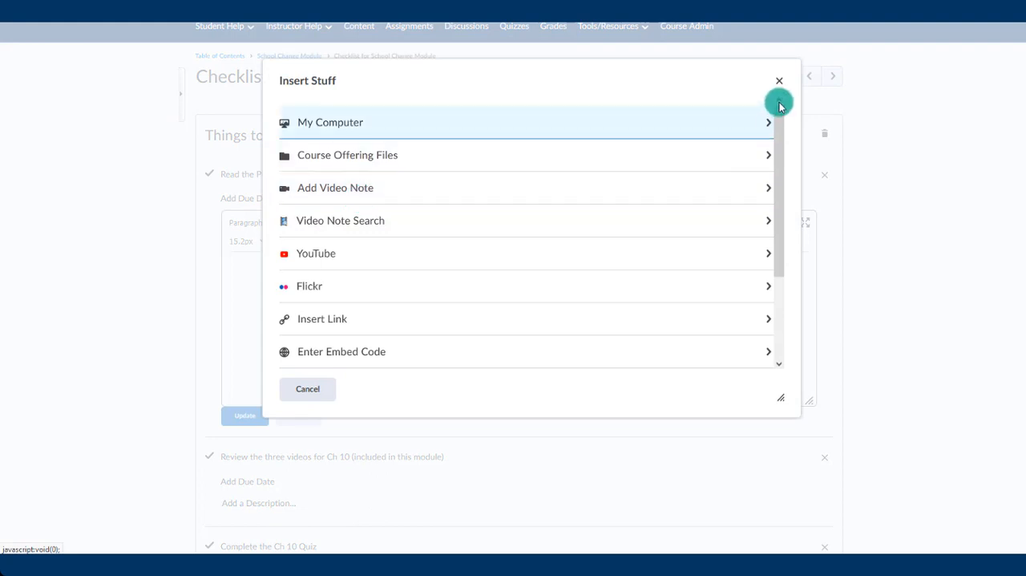
{"action": "left_click", "coordinate": [780, 81]}
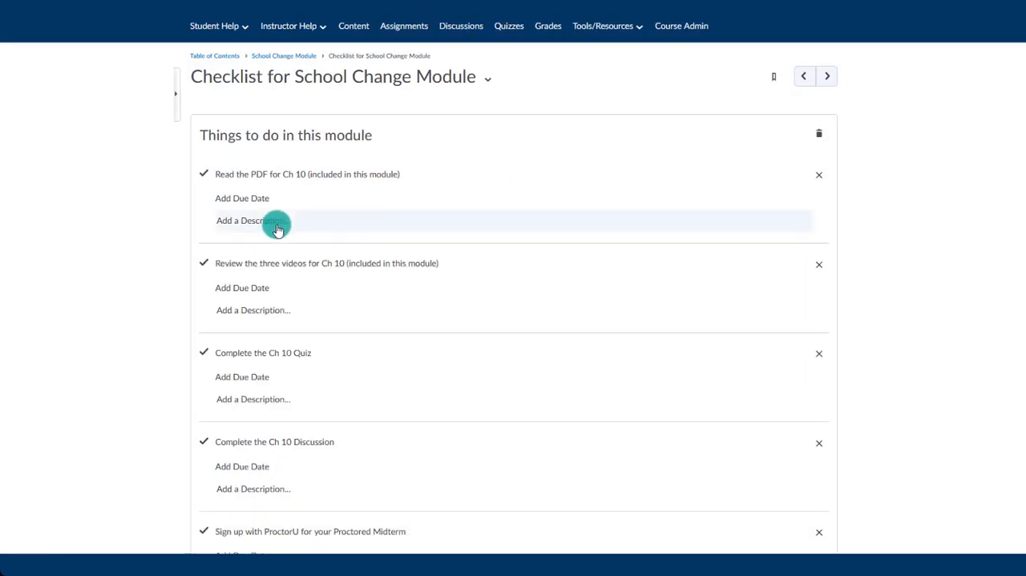
- Give the PDF reading task the description "Read pages 220-230. Focus on the diagrams on pg. 215 & 216." and save it
{"action": "left_click", "coordinate": [277, 230]}
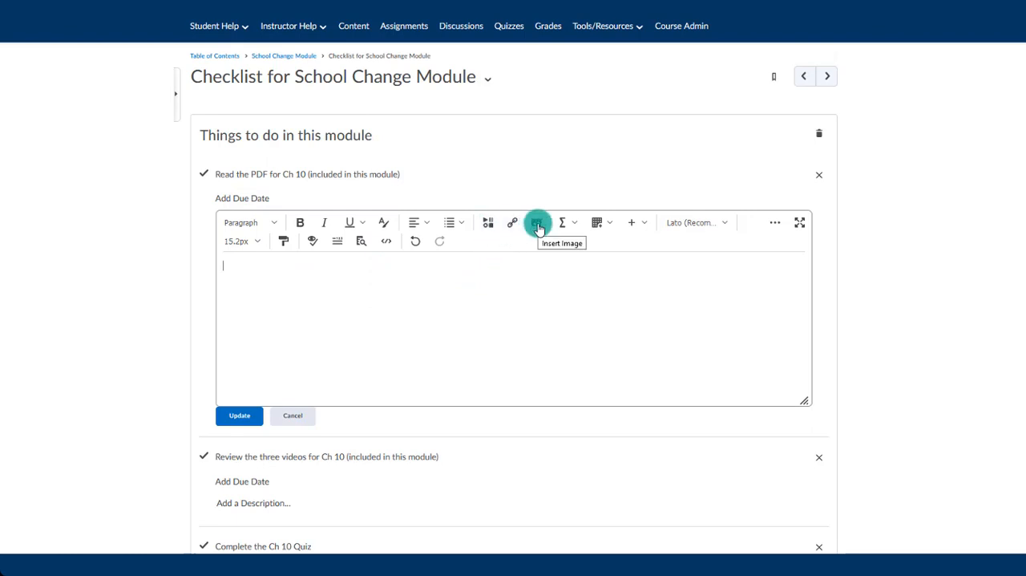
{"action": "left_click", "coordinate": [489, 227]}
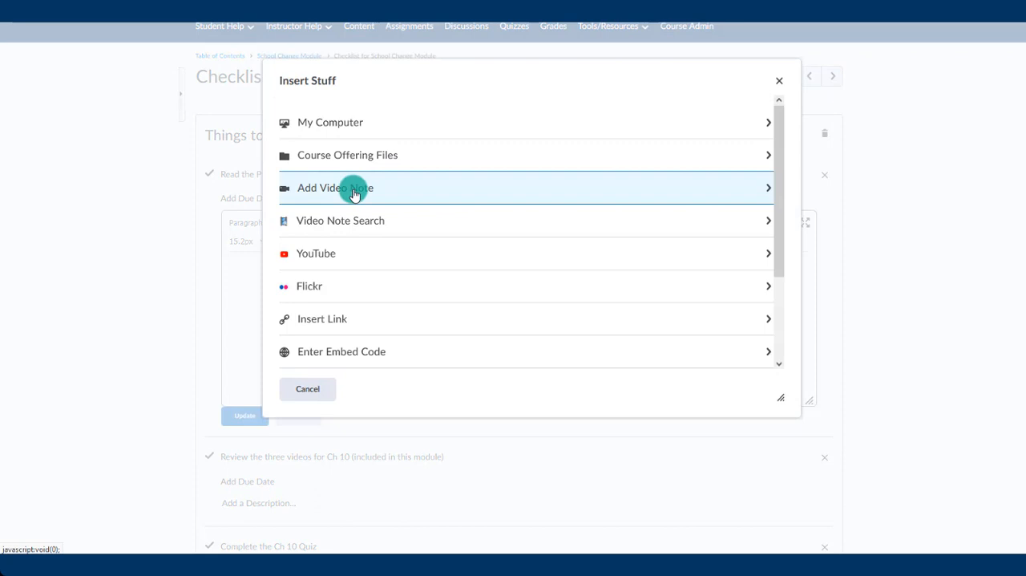
{"action": "left_click", "coordinate": [778, 81]}
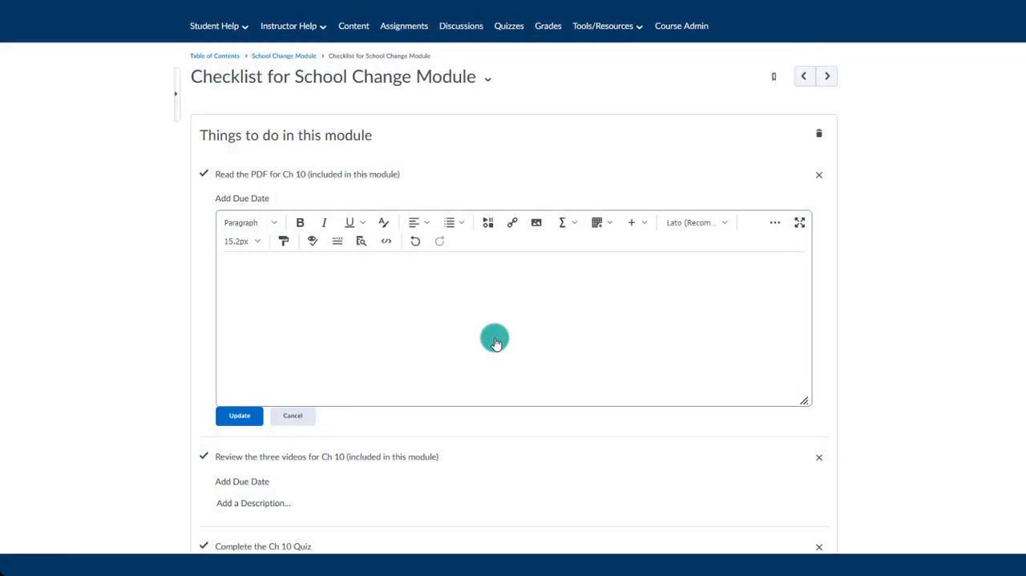
{"action": "type", "text": "Read pages 220-230. Focus on the diagrams on pg. 215 & 216."}
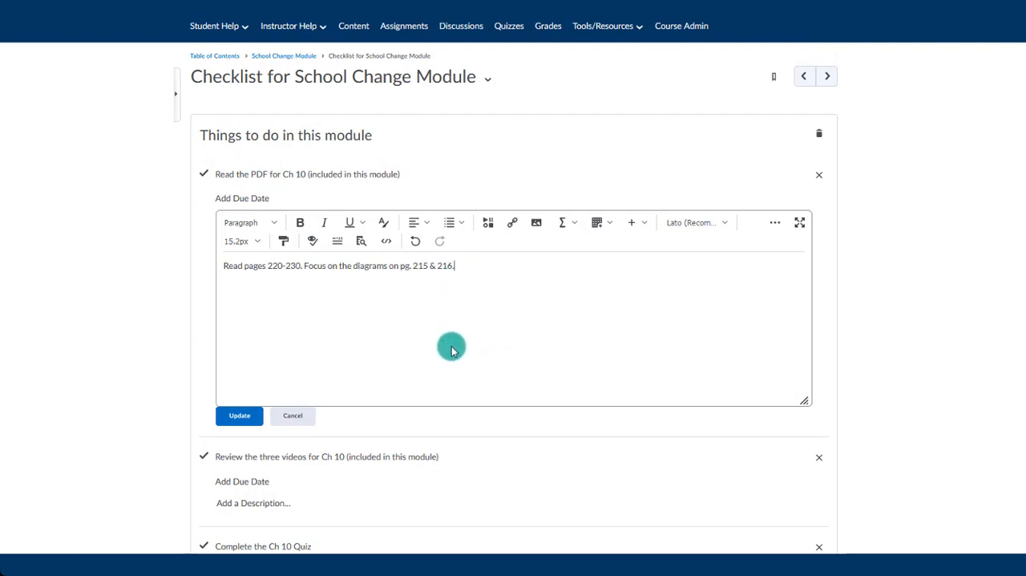
{"action": "left_click", "coordinate": [239, 414]}
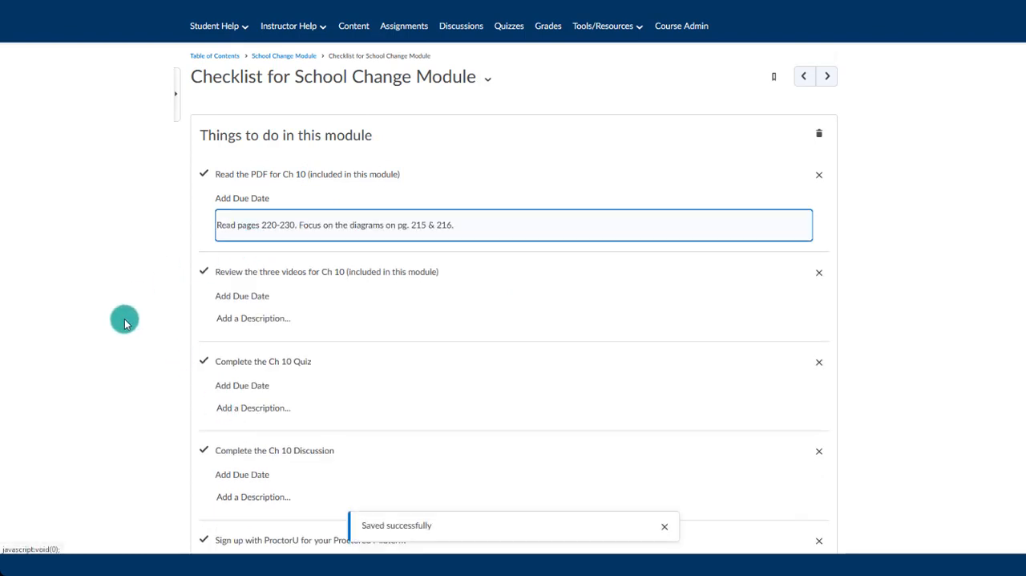
{"action": "scroll", "coordinate": [124, 323], "scroll_direction": "down", "scroll_amount": 1}
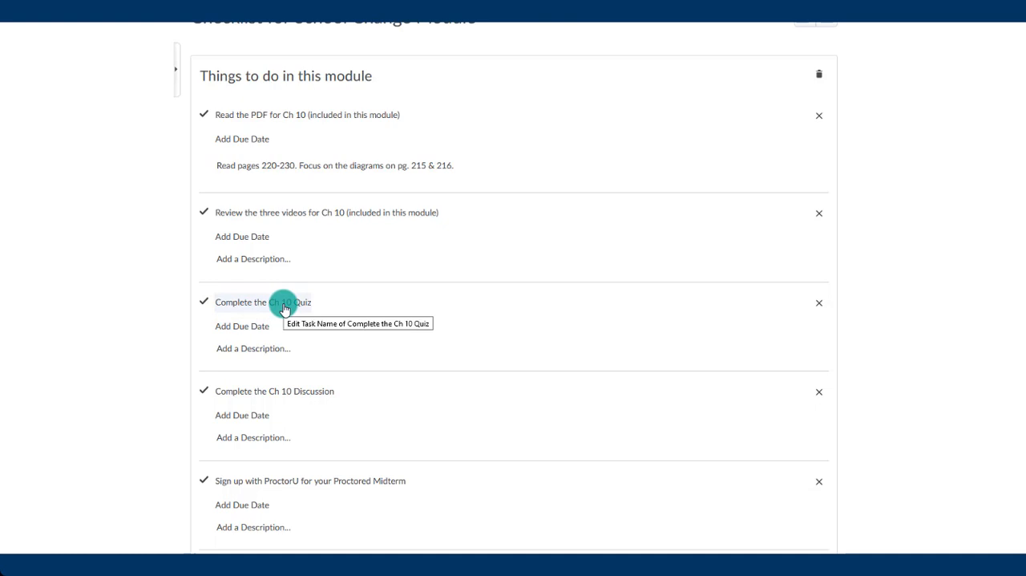
{"action": "scroll", "coordinate": [285, 309], "scroll_direction": "up", "scroll_amount": 3}
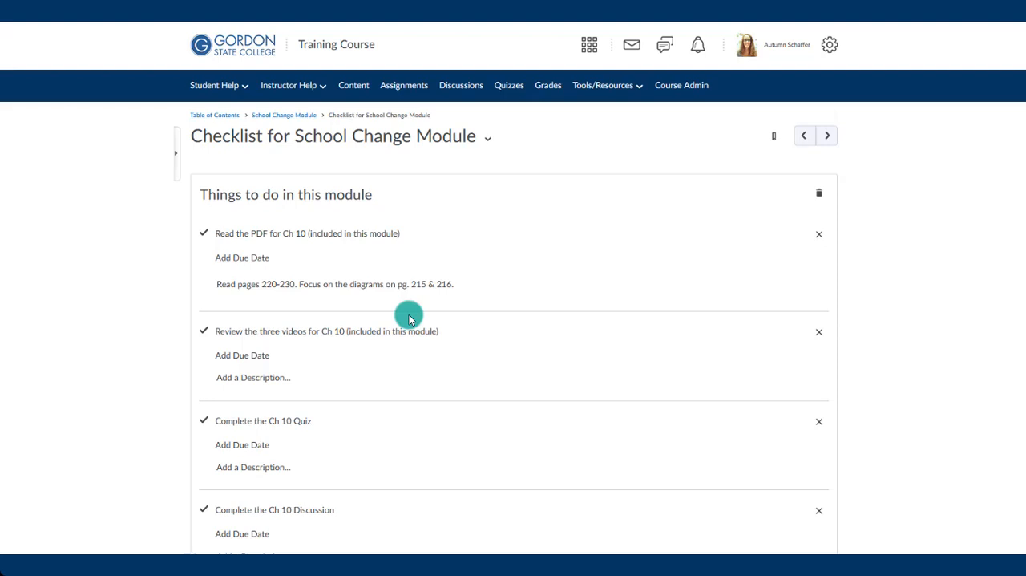
{"action": "scroll", "coordinate": [409, 319], "scroll_direction": "down", "scroll_amount": 1}
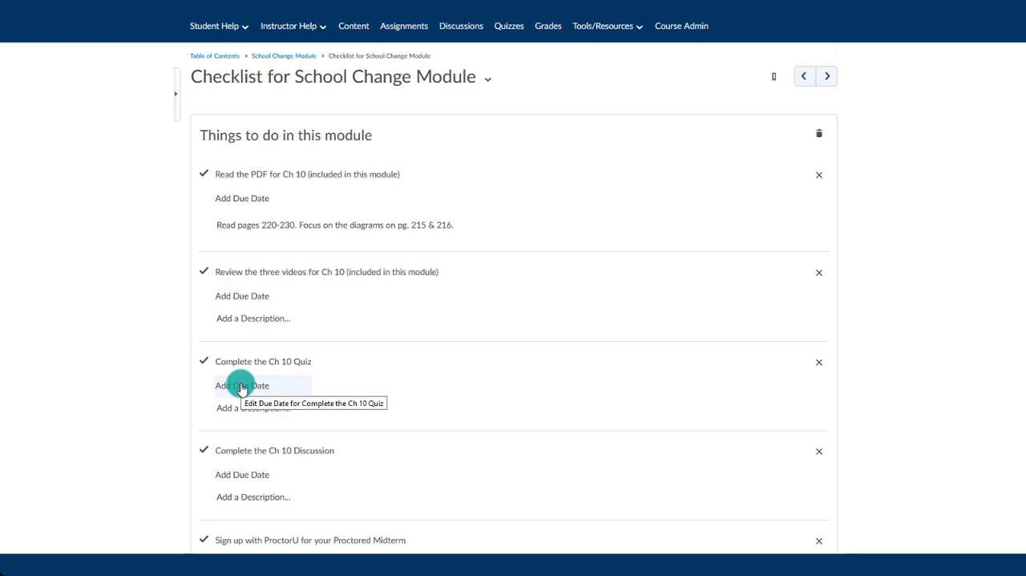
{"action": "scroll", "coordinate": [241, 385], "scroll_direction": "down", "scroll_amount": 1}
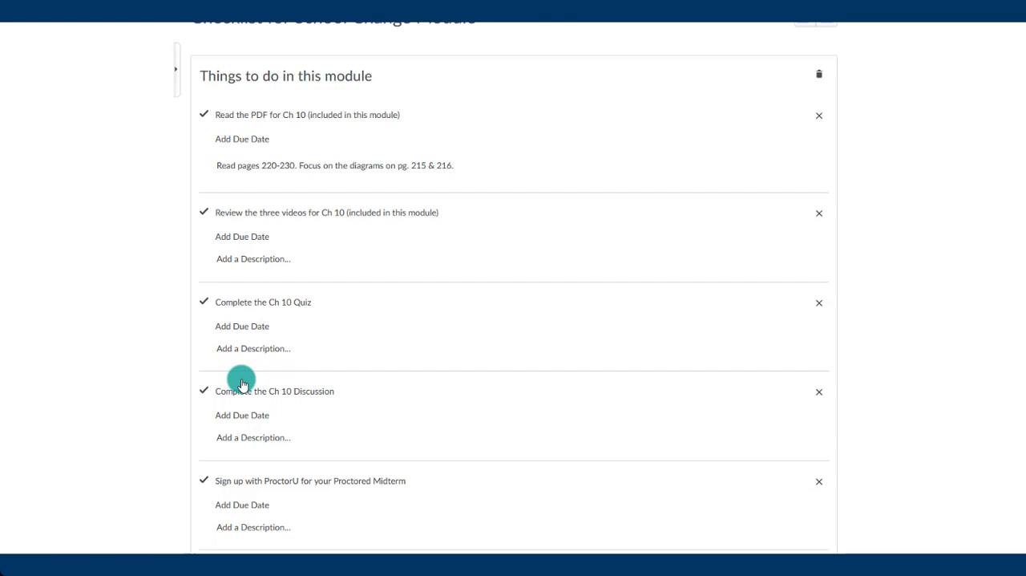
- Set the due date of the "Complete the Ch 10 Quiz" task to May 24, 2022 and save it
{"action": "left_click", "coordinate": [247, 325]}
{"action": "left_click", "coordinate": [252, 323]}
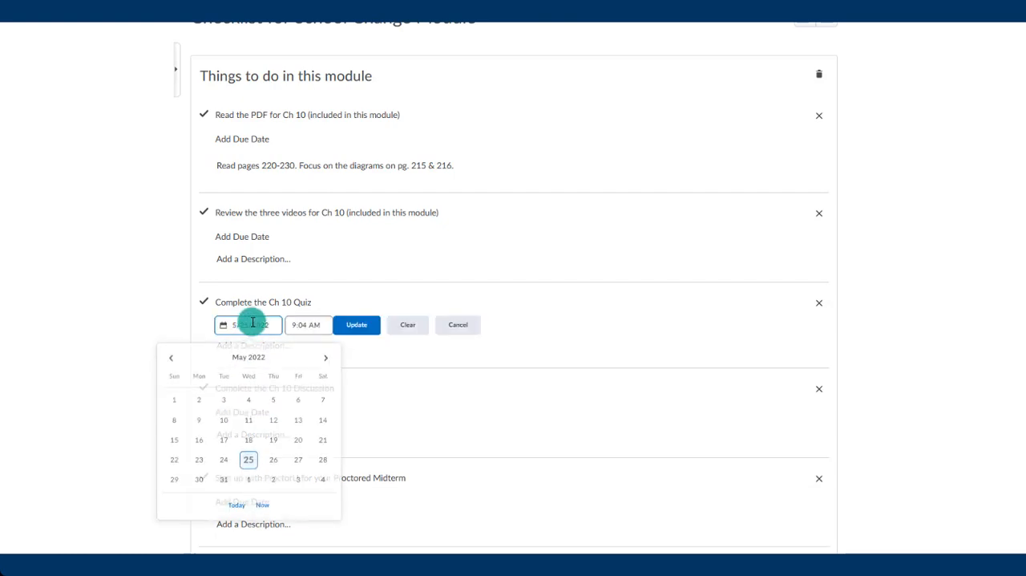
{"action": "left_click", "coordinate": [224, 459]}
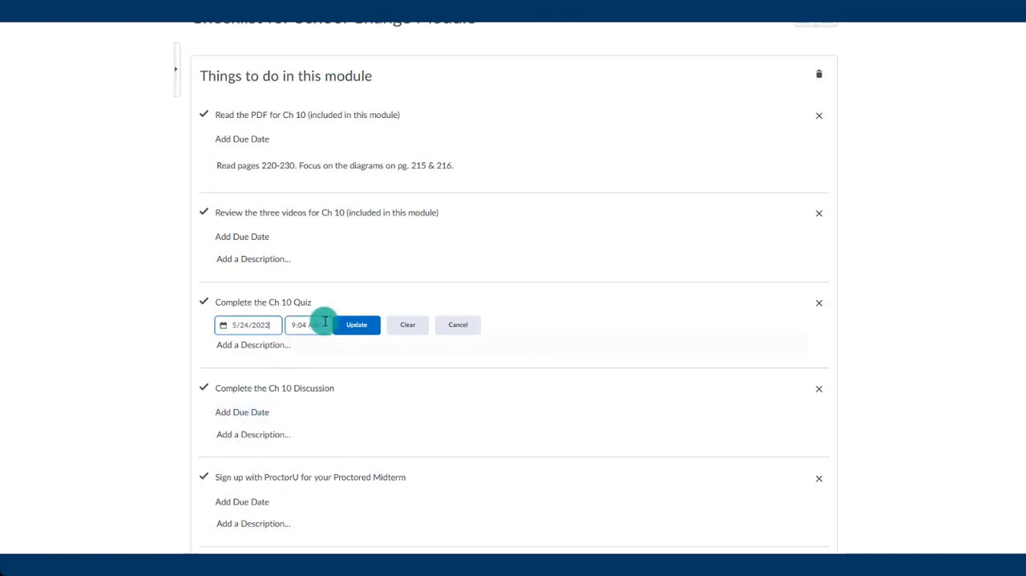
{"action": "left_click", "coordinate": [357, 325]}
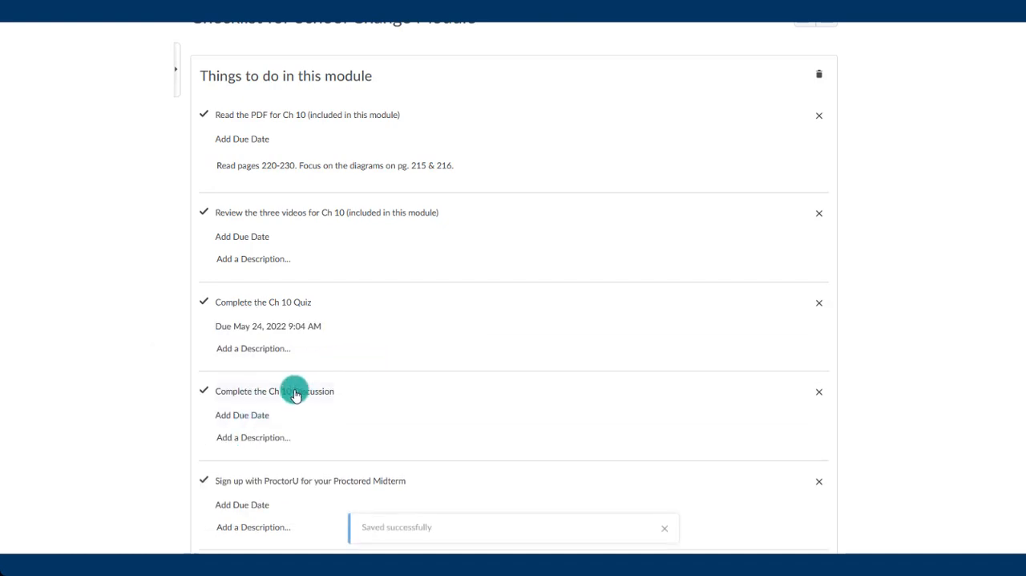
- Set the due date of the "Complete the Ch 10 Discussion" task to May 26, 2022 and save it
{"action": "left_click", "coordinate": [242, 415]}
{"action": "left_click", "coordinate": [250, 414]}
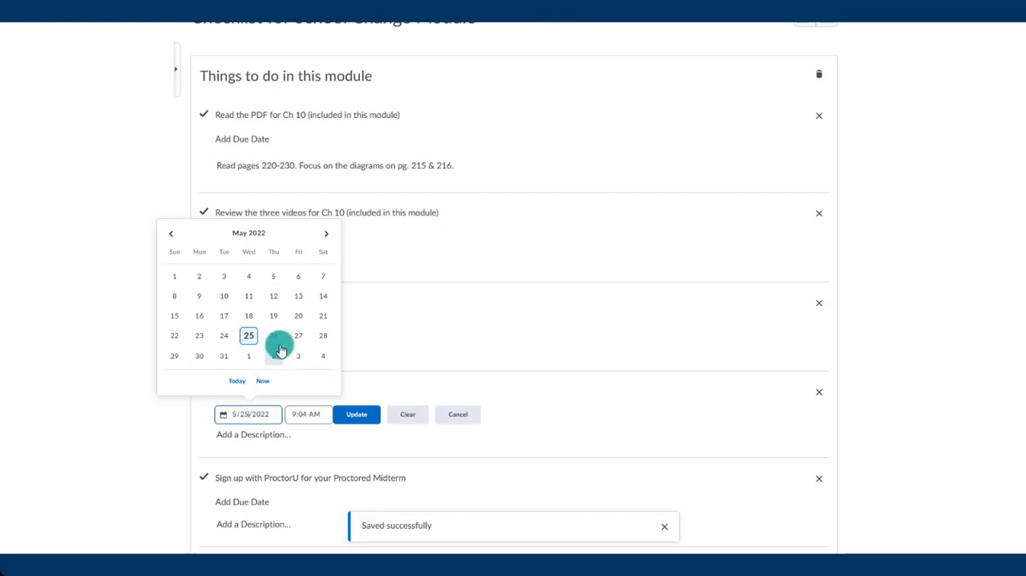
{"action": "left_click", "coordinate": [275, 336]}
{"action": "left_click", "coordinate": [356, 414]}
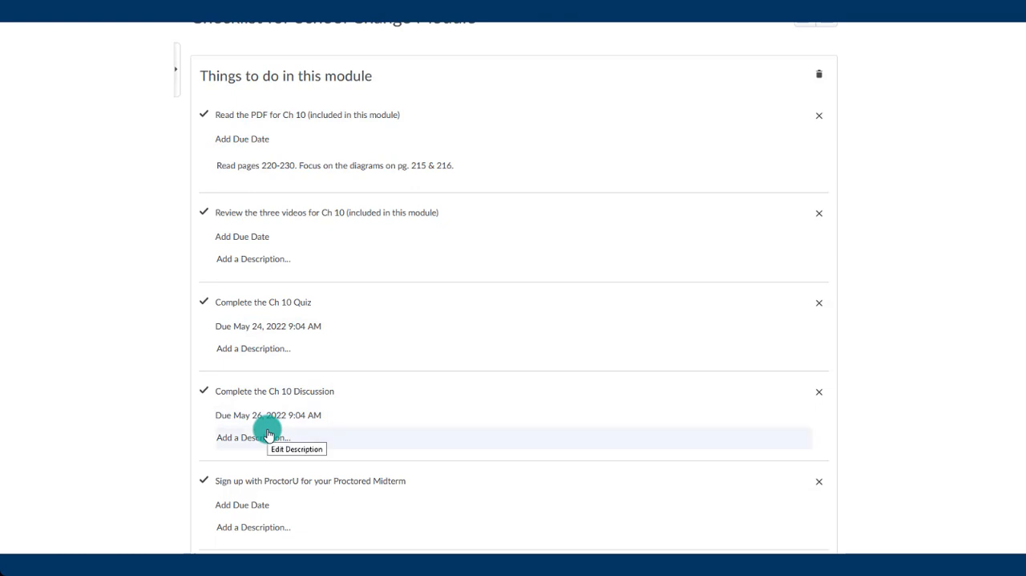
- Give the Ch 10 PDF reading task a due date of May 23, 2022 and save it
{"action": "left_click", "coordinate": [235, 144]}
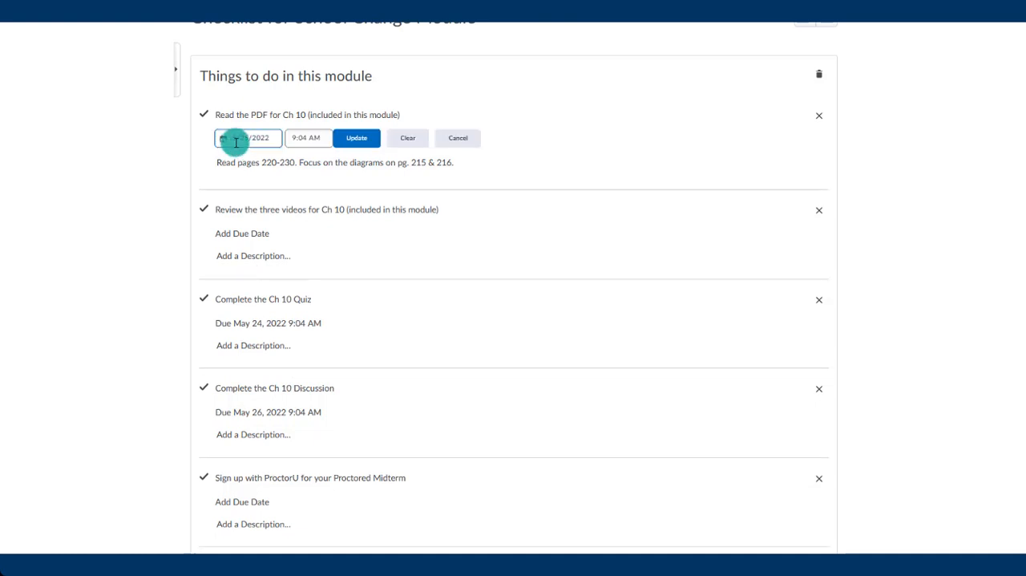
{"action": "left_click", "coordinate": [245, 138]}
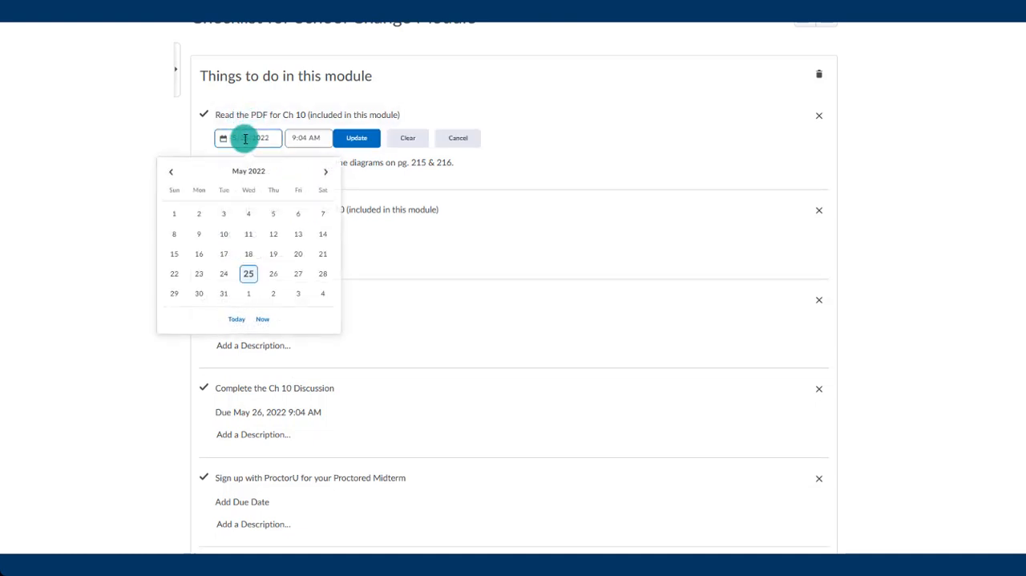
{"action": "left_click", "coordinate": [190, 276]}
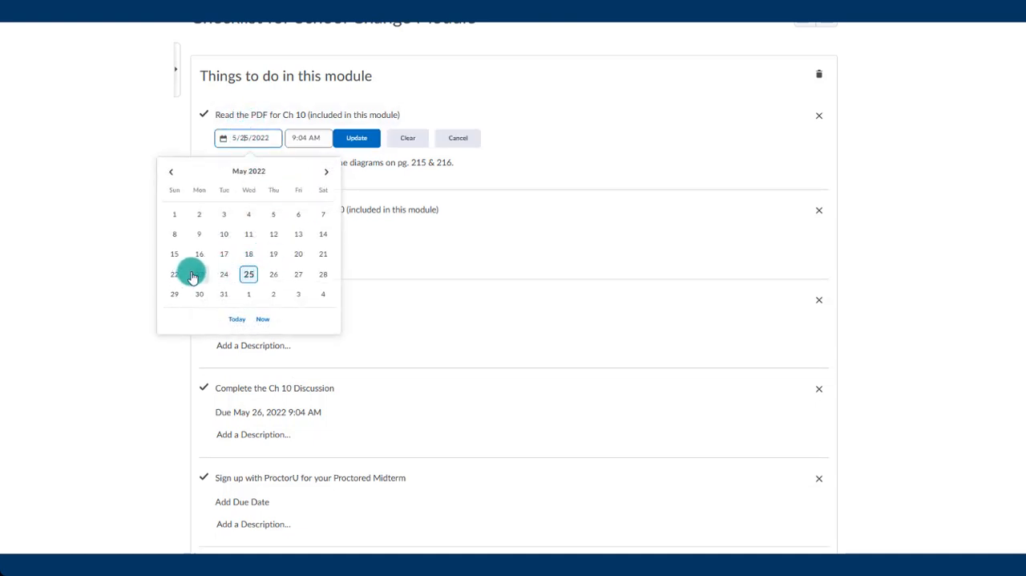
{"action": "left_click", "coordinate": [348, 141]}
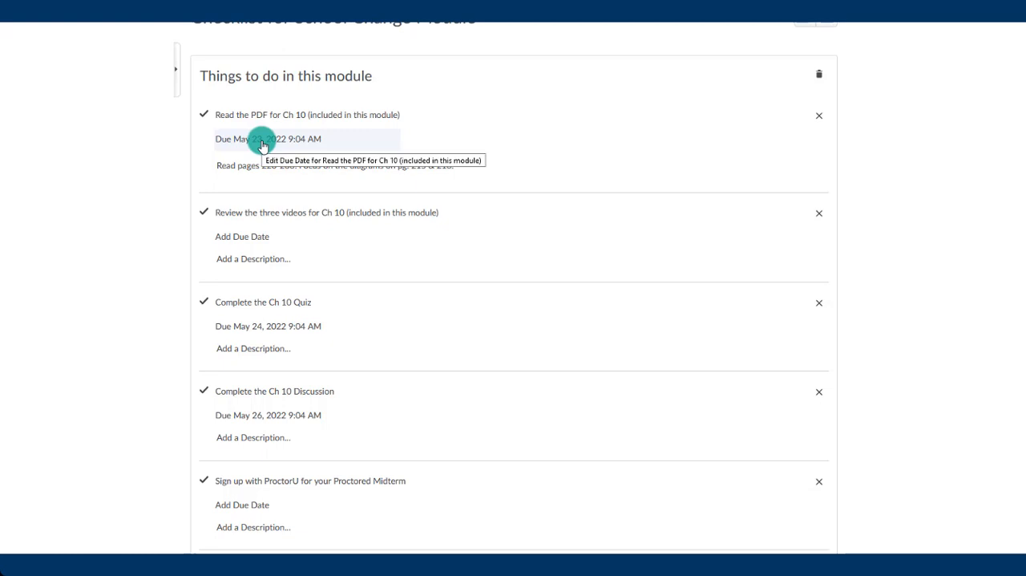
- Give the task for reviewing the three Ch 10 videos a due date of May 23, 2022 and save it
{"action": "left_click", "coordinate": [234, 235]}
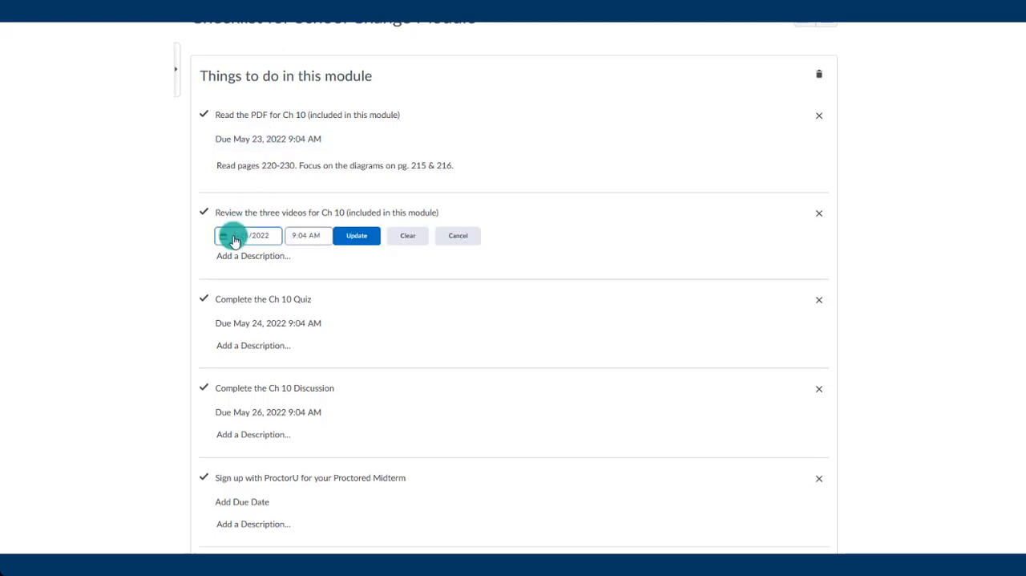
{"action": "left_click", "coordinate": [260, 238]}
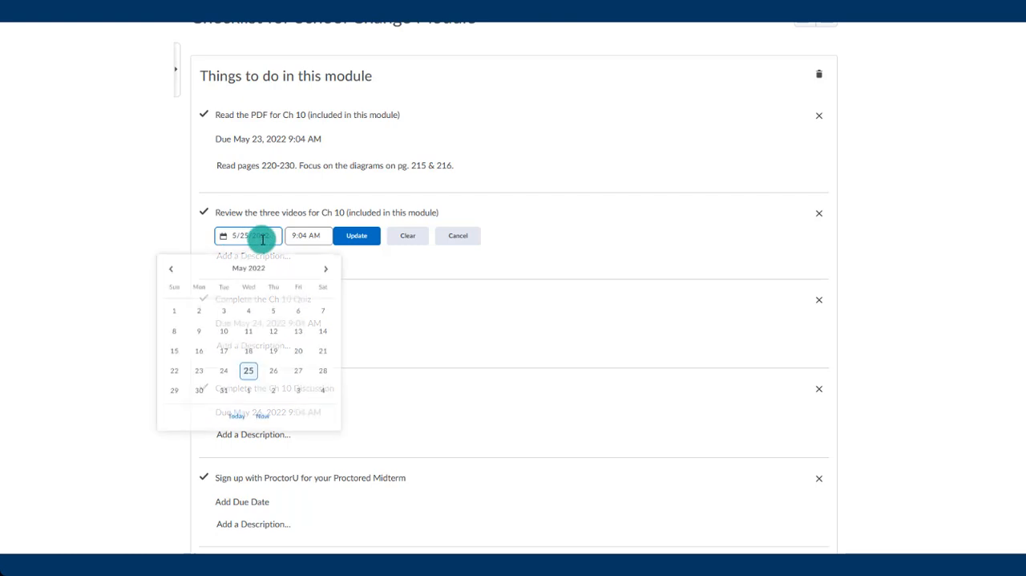
{"action": "left_click", "coordinate": [227, 369]}
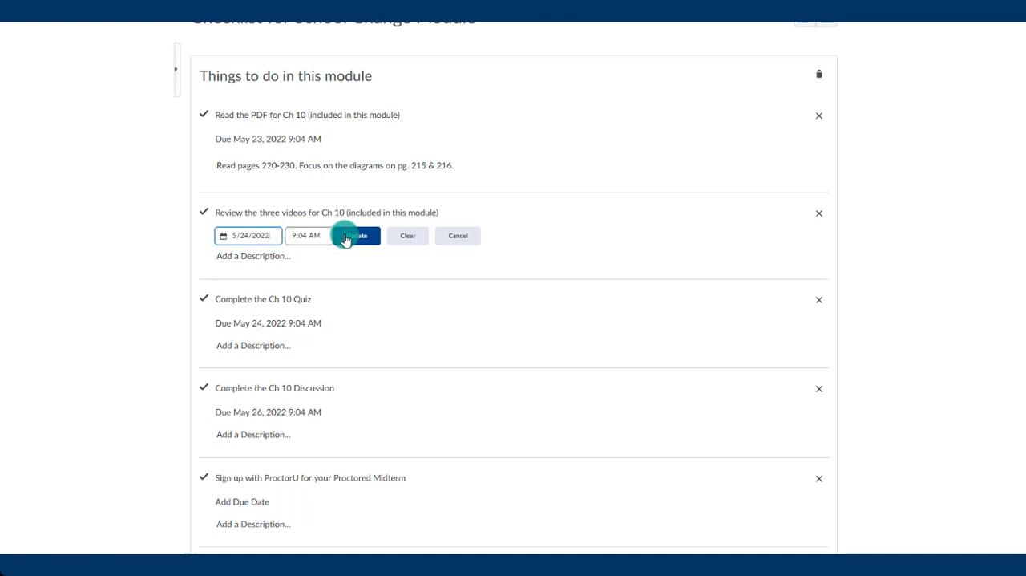
{"action": "left_click", "coordinate": [245, 232]}
{"action": "left_click", "coordinate": [201, 369]}
{"action": "left_click", "coordinate": [357, 249]}
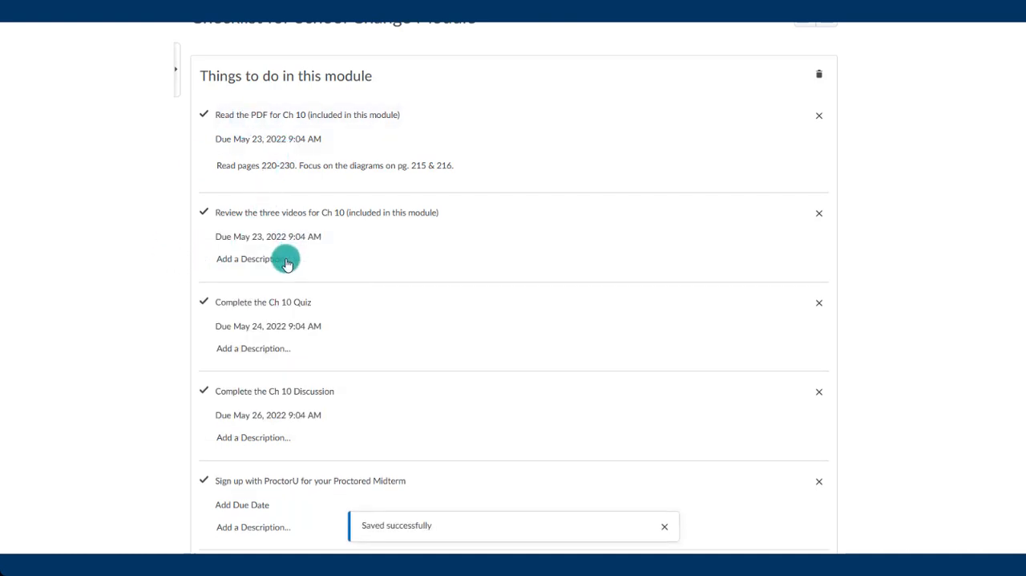
- Set the due date of the ProctorU sign-up task to May 27, 2022 and save it
{"action": "scroll", "coordinate": [287, 263], "scroll_direction": "down", "scroll_amount": 3}
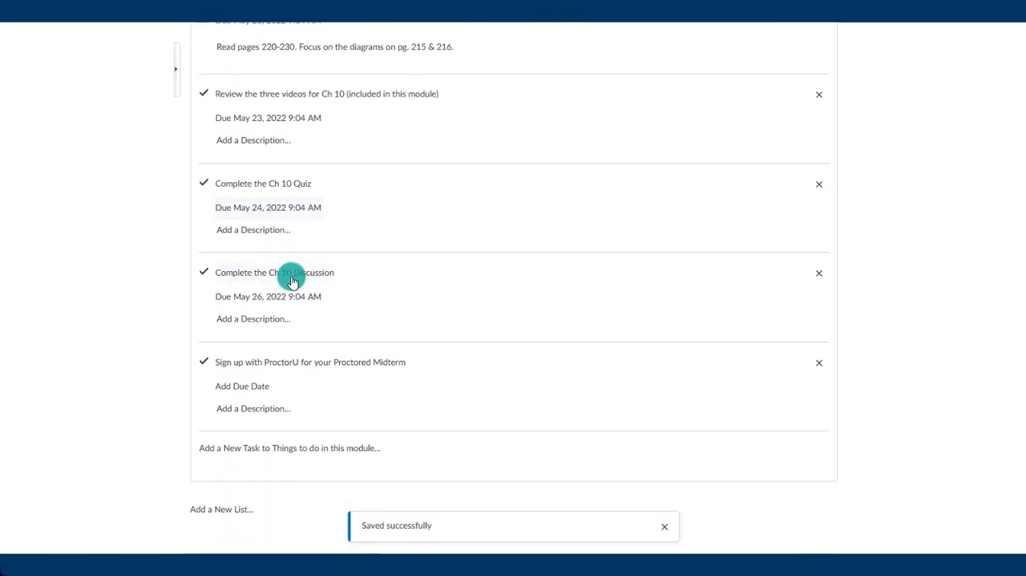
{"action": "left_click", "coordinate": [261, 385]}
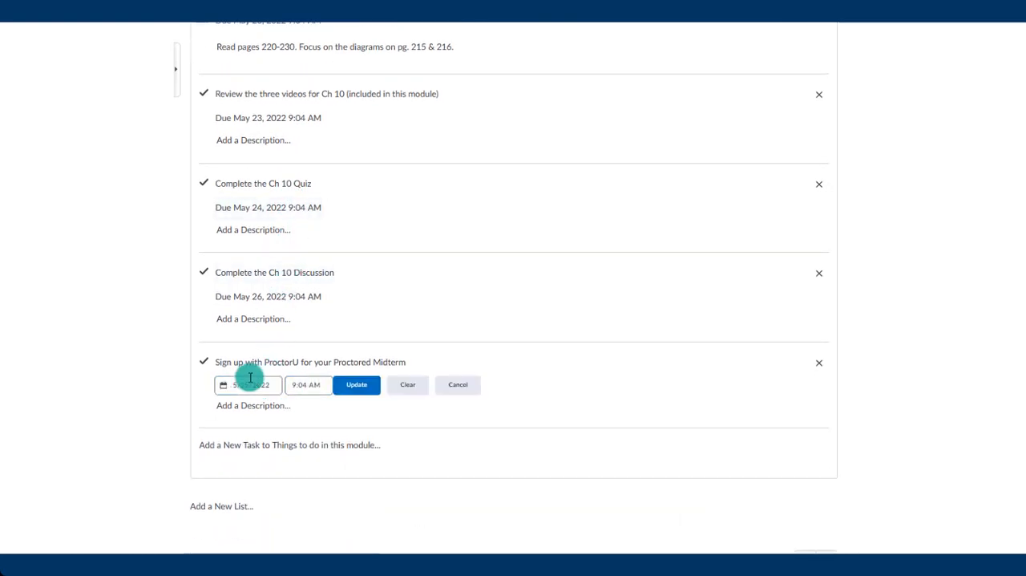
{"action": "left_click", "coordinate": [250, 384]}
{"action": "left_click", "coordinate": [295, 304]}
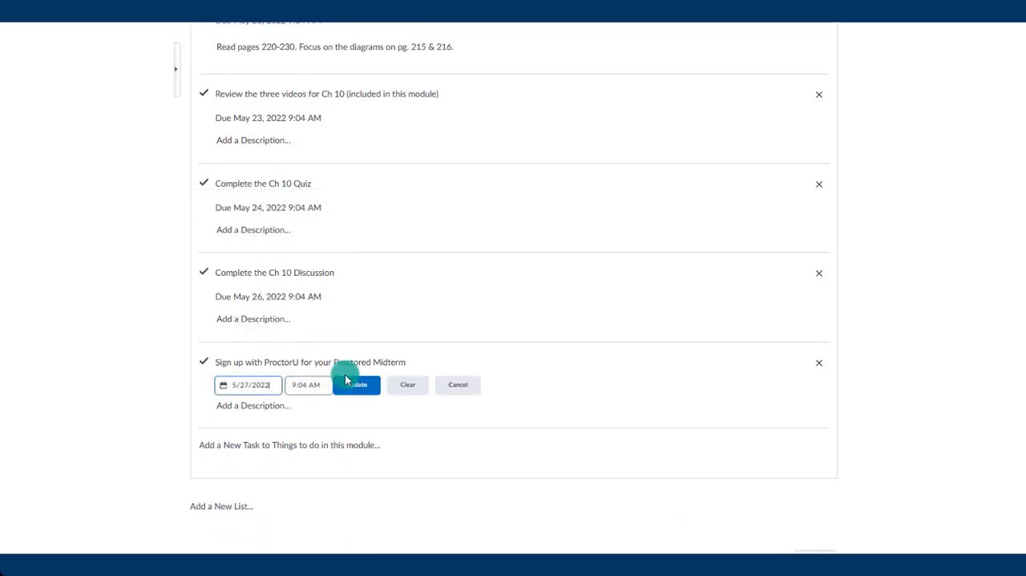
{"action": "left_click", "coordinate": [348, 383]}
- Return to the School Change Module and make its checklist visible to students
{"action": "scroll", "coordinate": [168, 321], "scroll_direction": "up", "scroll_amount": 3}
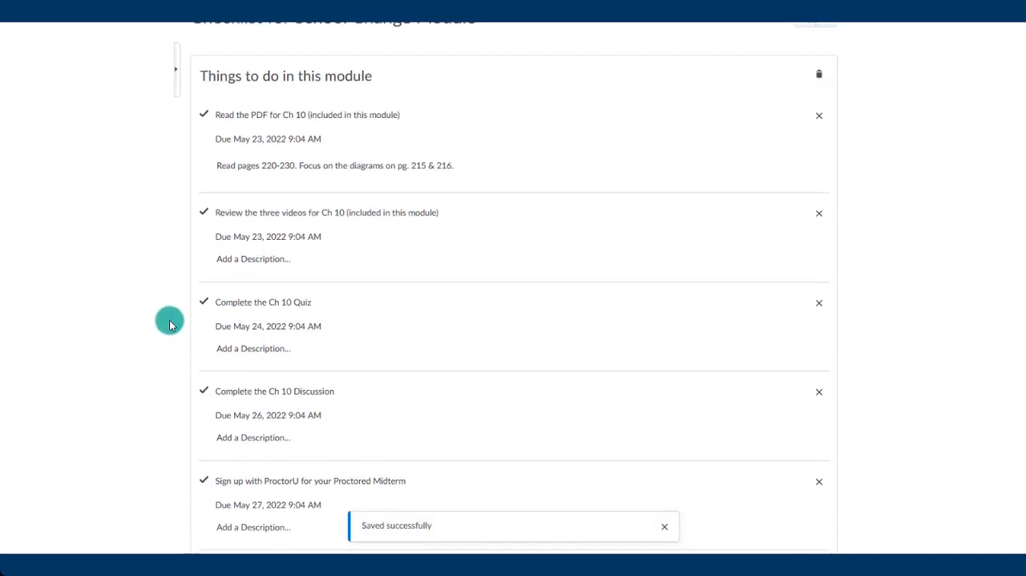
{"action": "scroll", "coordinate": [169, 321], "scroll_direction": "up", "scroll_amount": 2}
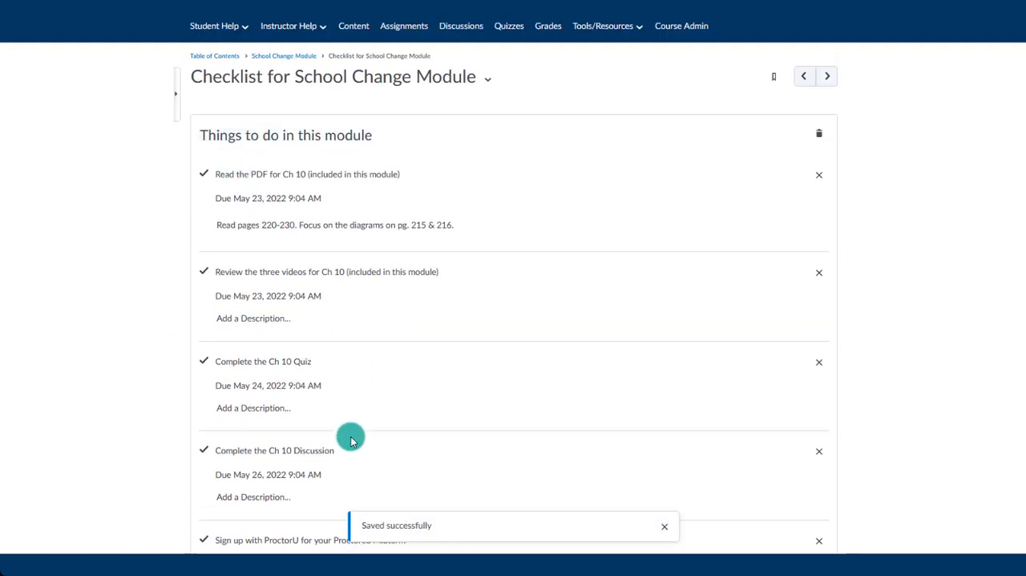
{"action": "scroll", "coordinate": [351, 437], "scroll_direction": "down", "scroll_amount": 2}
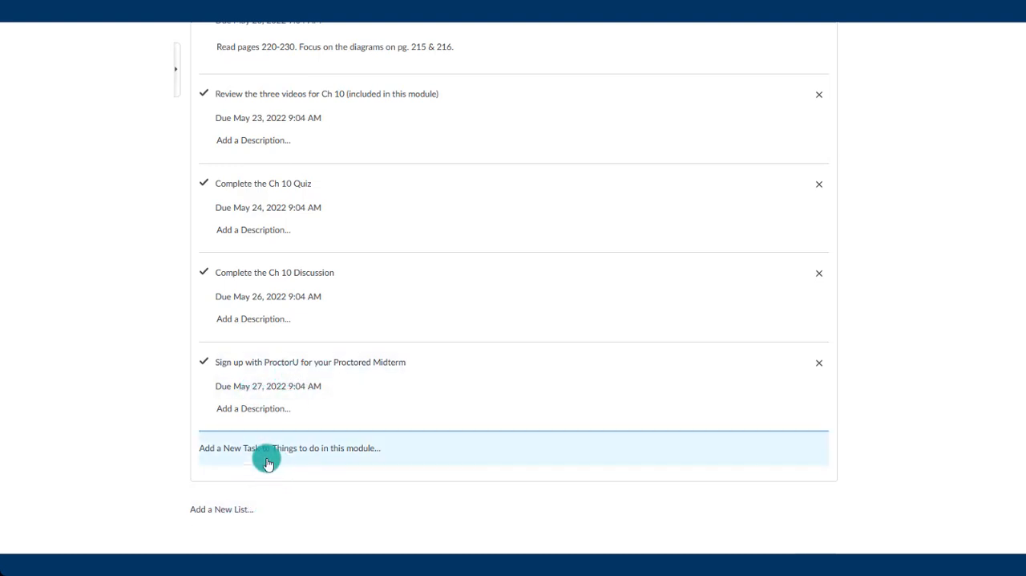
{"action": "scroll", "coordinate": [247, 489], "scroll_direction": "up", "scroll_amount": 1}
{"action": "scroll", "coordinate": [171, 372], "scroll_direction": "up", "scroll_amount": 3}
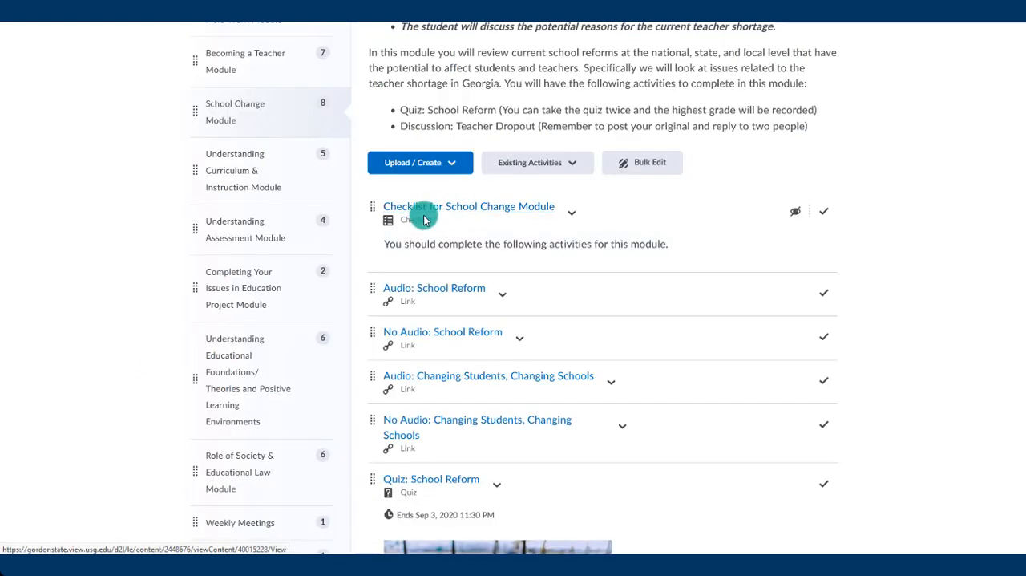
{"action": "scroll", "coordinate": [429, 224], "scroll_direction": "down", "scroll_amount": 1}
{"action": "scroll", "coordinate": [429, 231], "scroll_direction": "up", "scroll_amount": 2}
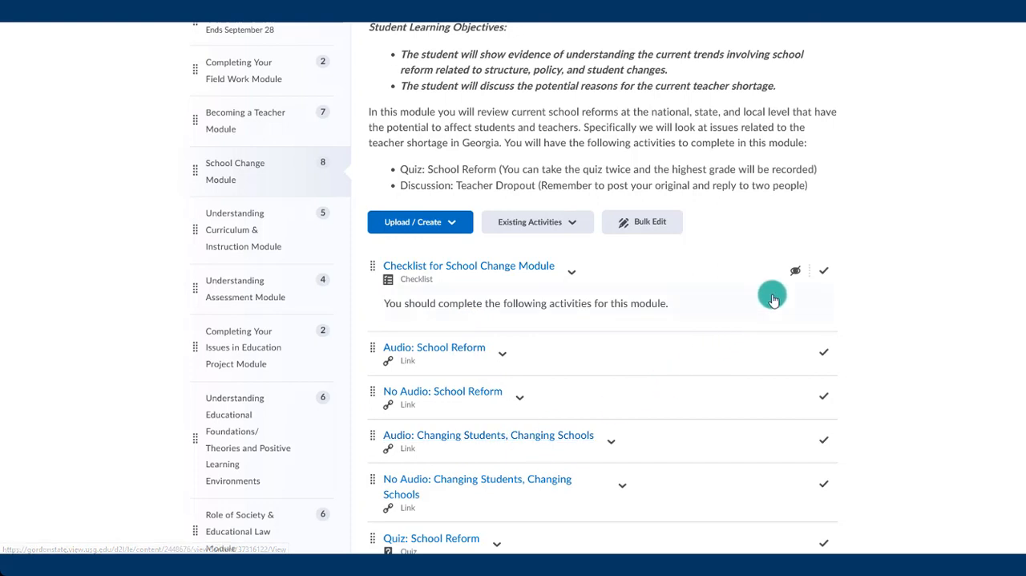
{"action": "left_click", "coordinate": [793, 278]}
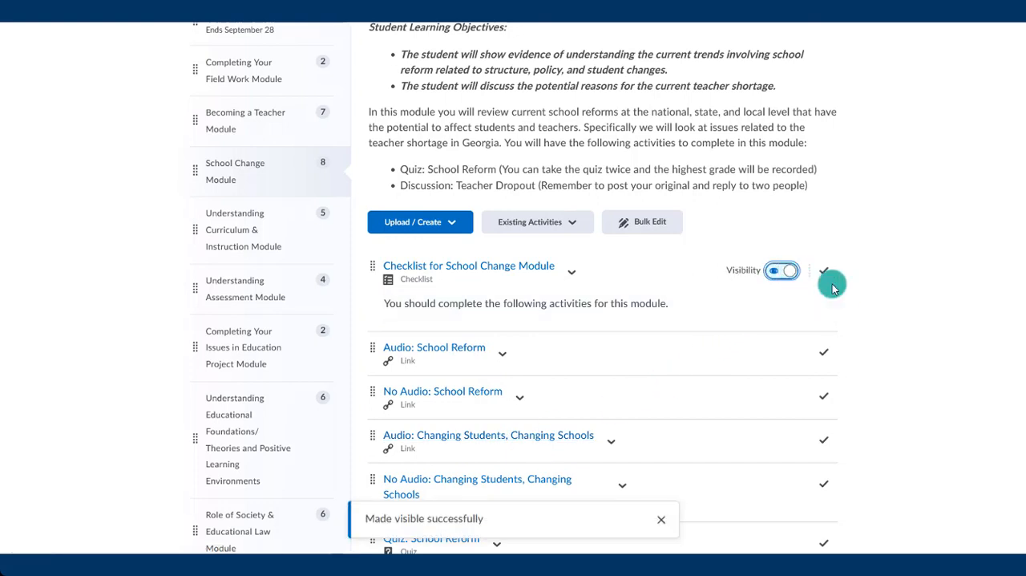
{"action": "left_click", "coordinate": [779, 274]}
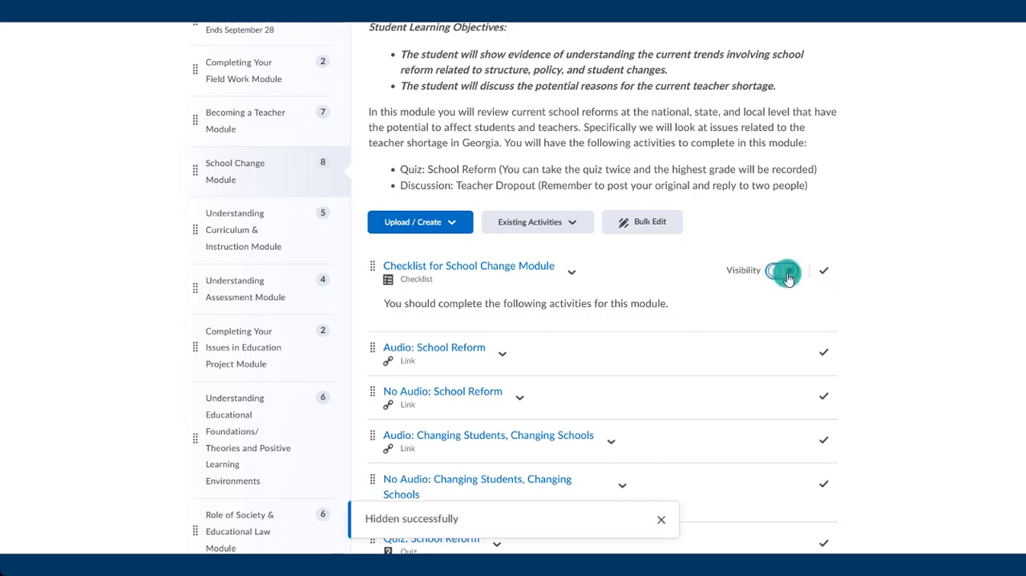
{"action": "left_click", "coordinate": [776, 273]}
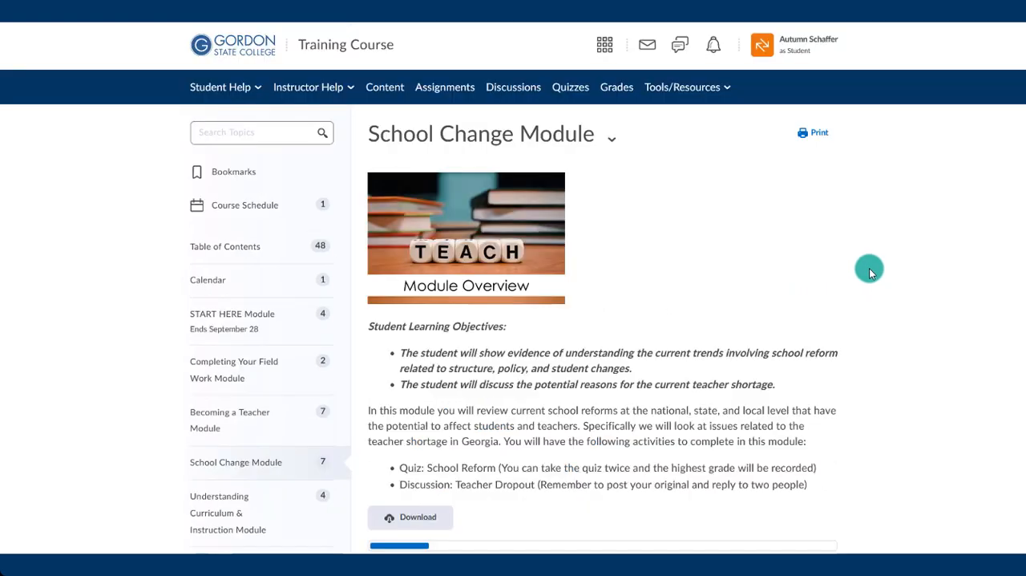
- View the School Change Module as a student and open its checklist
{"action": "scroll", "coordinate": [869, 267], "scroll_direction": "down", "scroll_amount": 1}
{"action": "scroll", "coordinate": [870, 271], "scroll_direction": "down", "scroll_amount": 2}
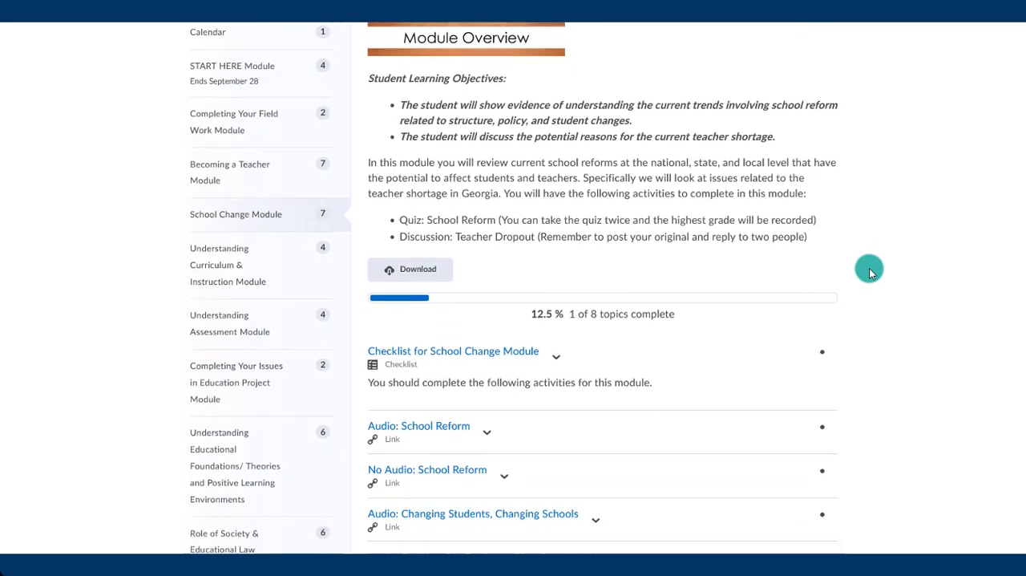
{"action": "left_click", "coordinate": [631, 301]}
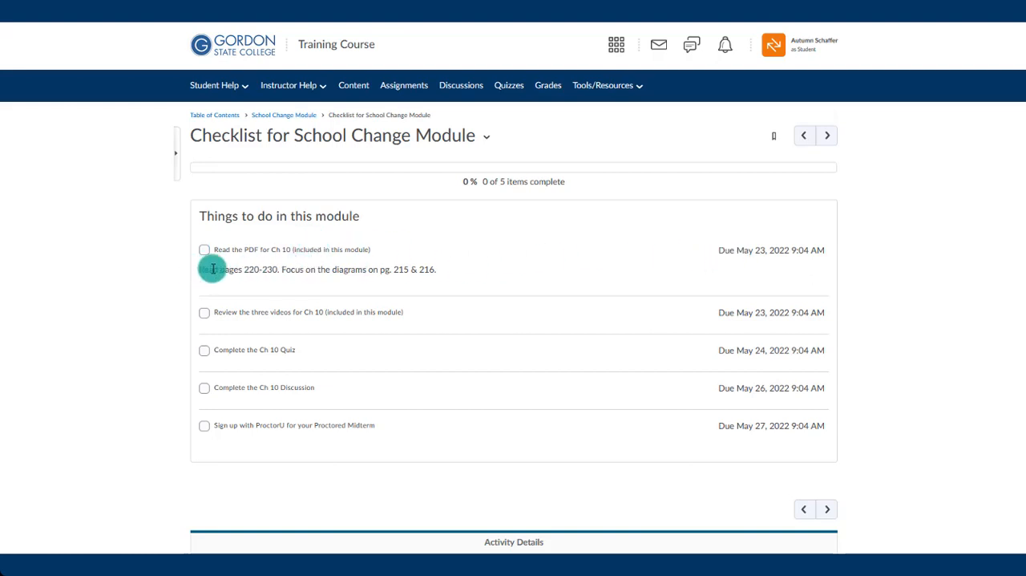
- Highlight the PDF task's description, and mark the Ch 10 PDF reading and Ch 10 Quiz tasks as complete
{"action": "left_click_drag", "start_coordinate": [212, 268], "coordinate": [447, 267]}
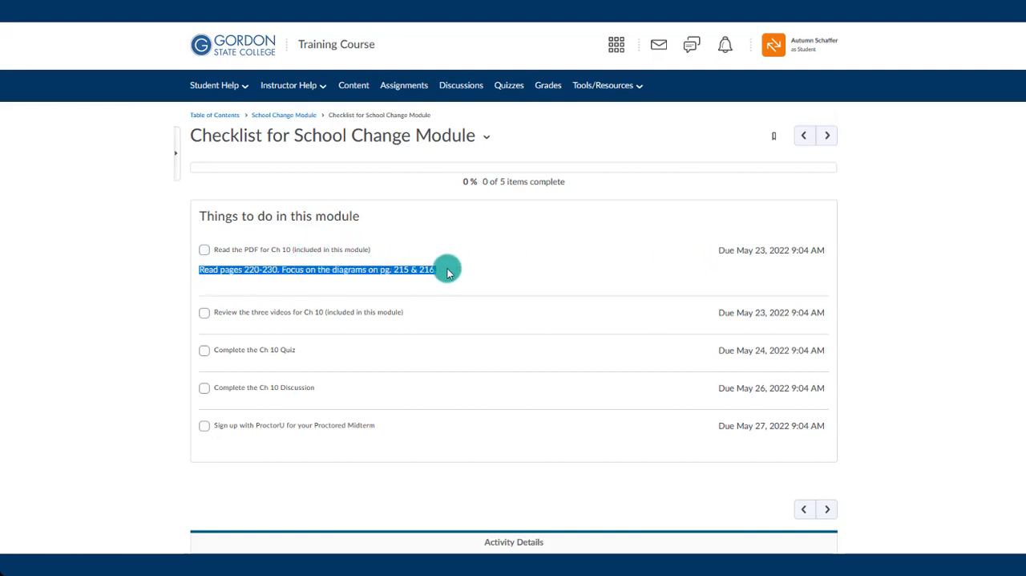
{"action": "left_click", "coordinate": [134, 311]}
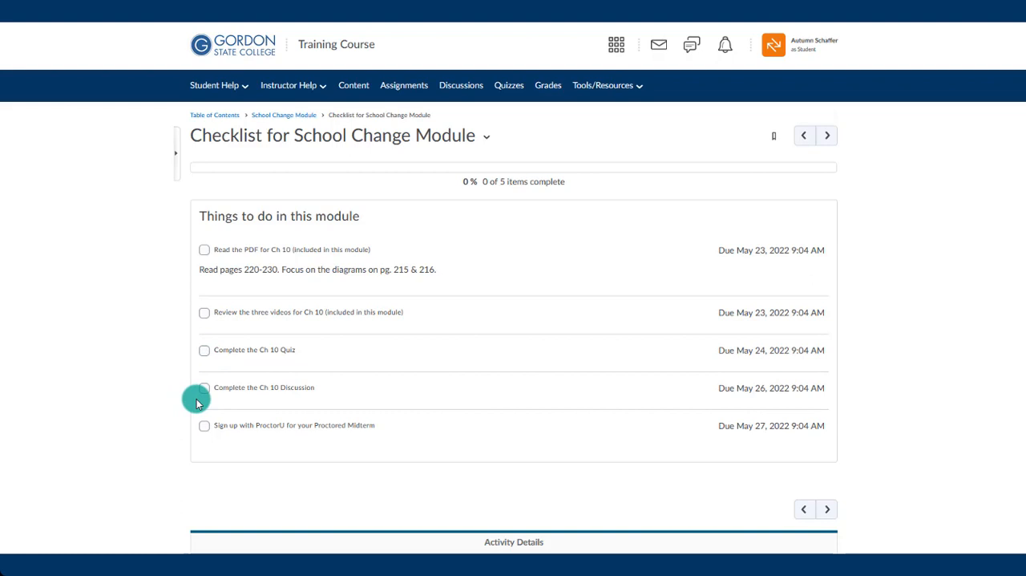
{"action": "left_click", "coordinate": [203, 250]}
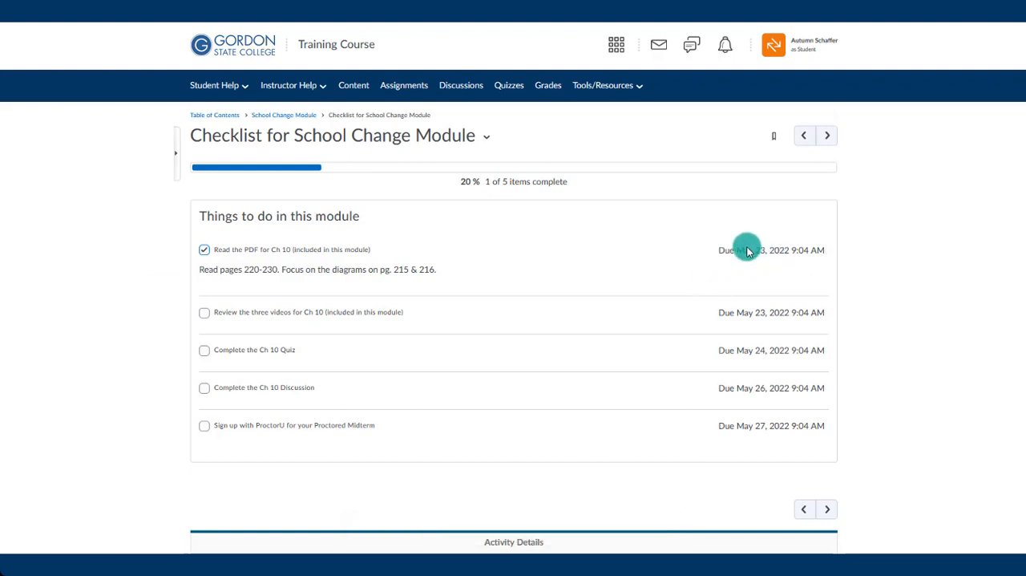
{"action": "left_click", "coordinate": [206, 353]}
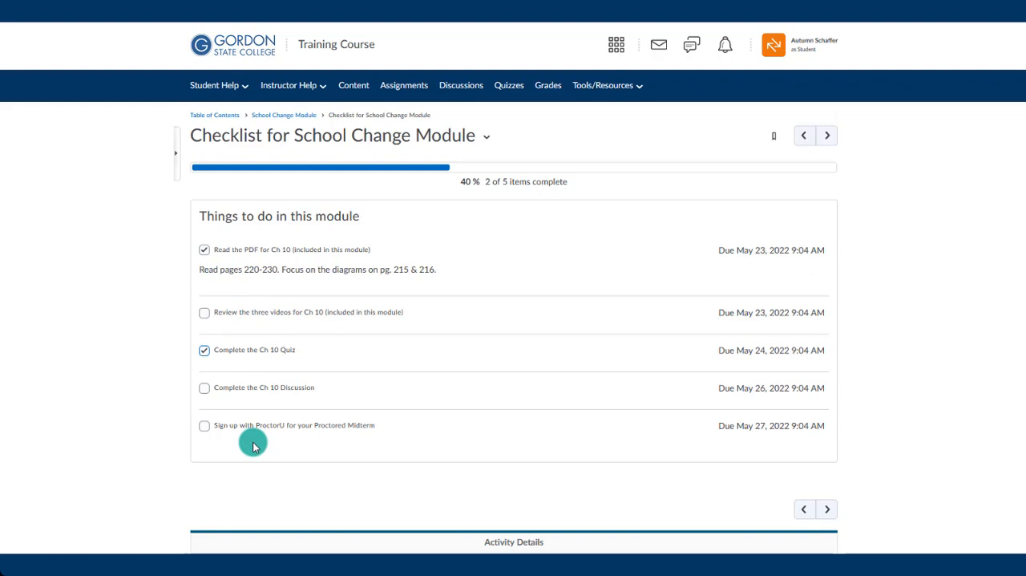
- Reopen the checklist from the School Change Module and mark the task for reviewing the three Ch 10 videos as complete
{"action": "left_click", "coordinate": [298, 113]}
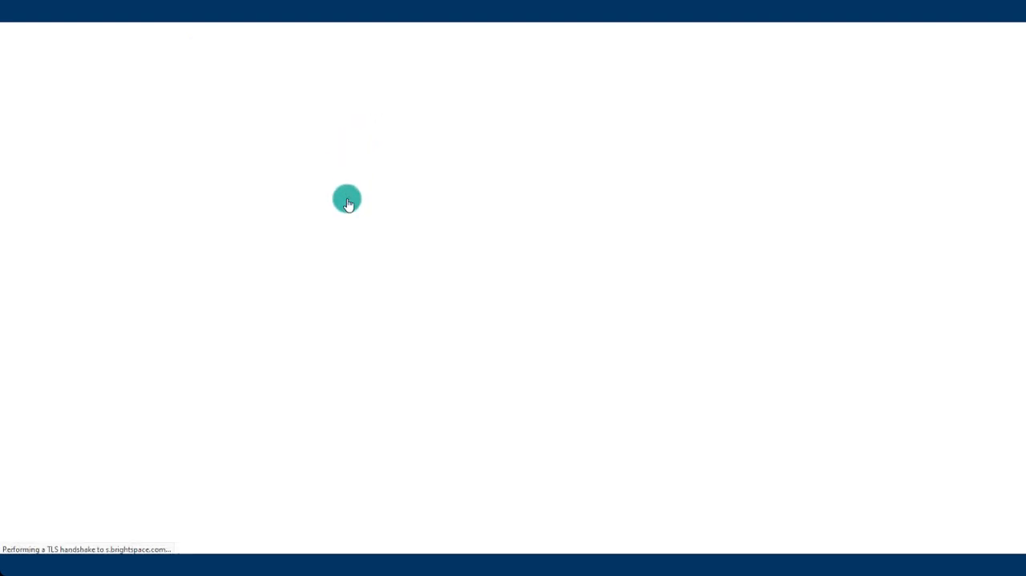
{"action": "scroll", "coordinate": [505, 381], "scroll_direction": "down", "scroll_amount": 1}
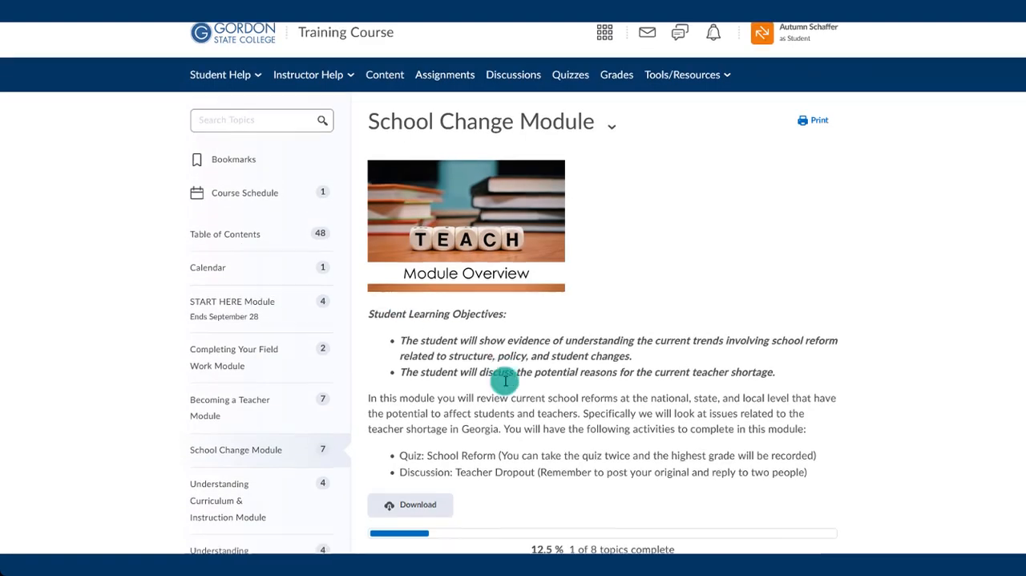
{"action": "scroll", "coordinate": [505, 381], "scroll_direction": "down", "scroll_amount": 2}
{"action": "left_click", "coordinate": [481, 361]}
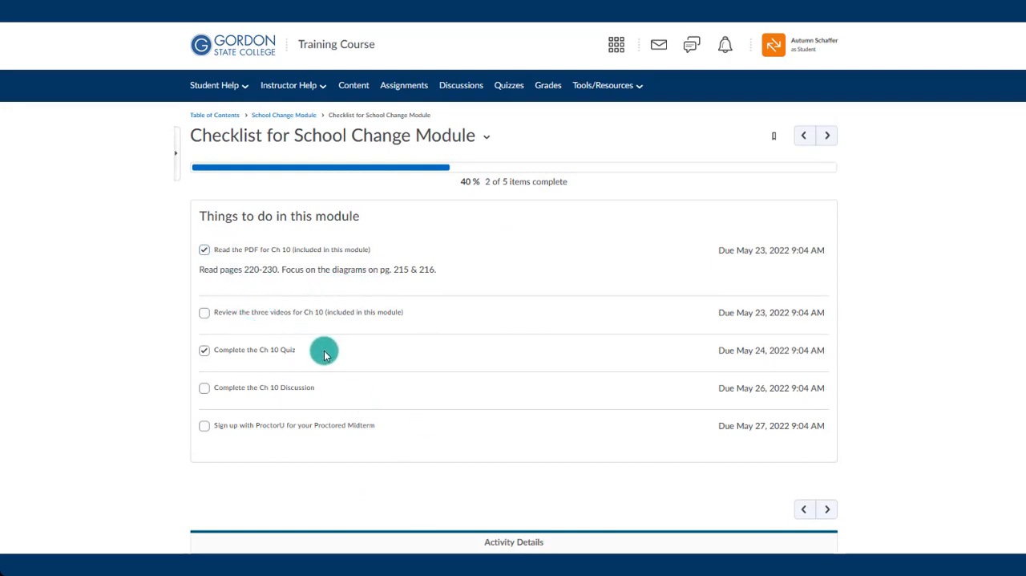
{"action": "left_click", "coordinate": [320, 313]}
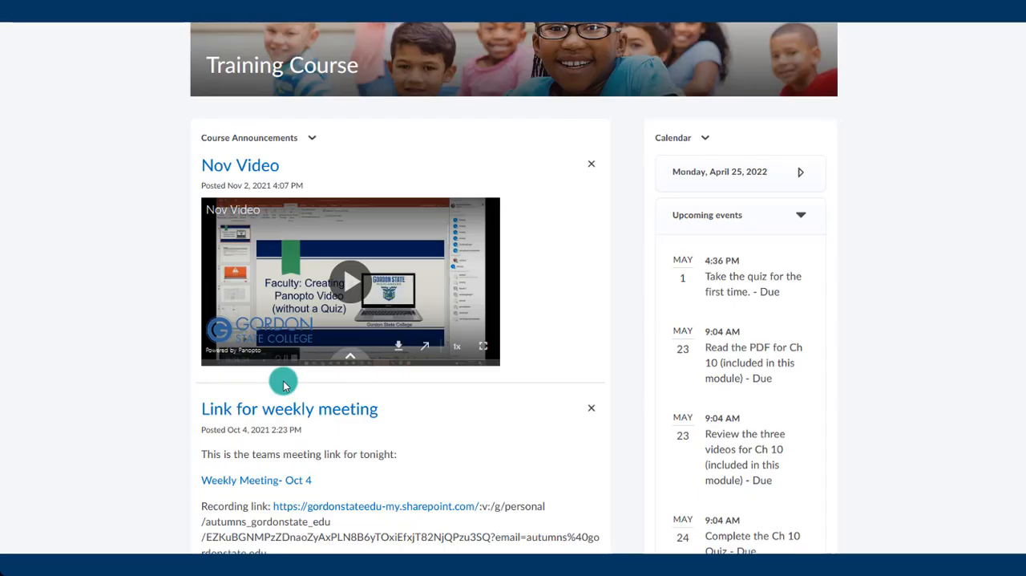
{"action": "scroll", "coordinate": [283, 385], "scroll_direction": "up", "scroll_amount": 3}
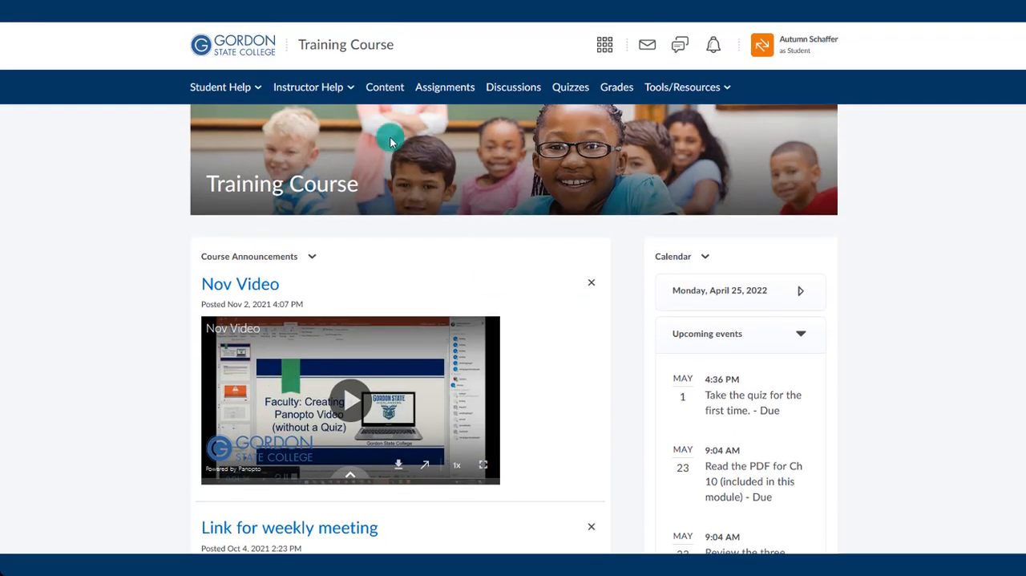
- Open the Ch 10 PDF reading event from the course home calendar and follow its link to the checklist
{"action": "scroll", "coordinate": [855, 291], "scroll_direction": "down", "scroll_amount": 3}
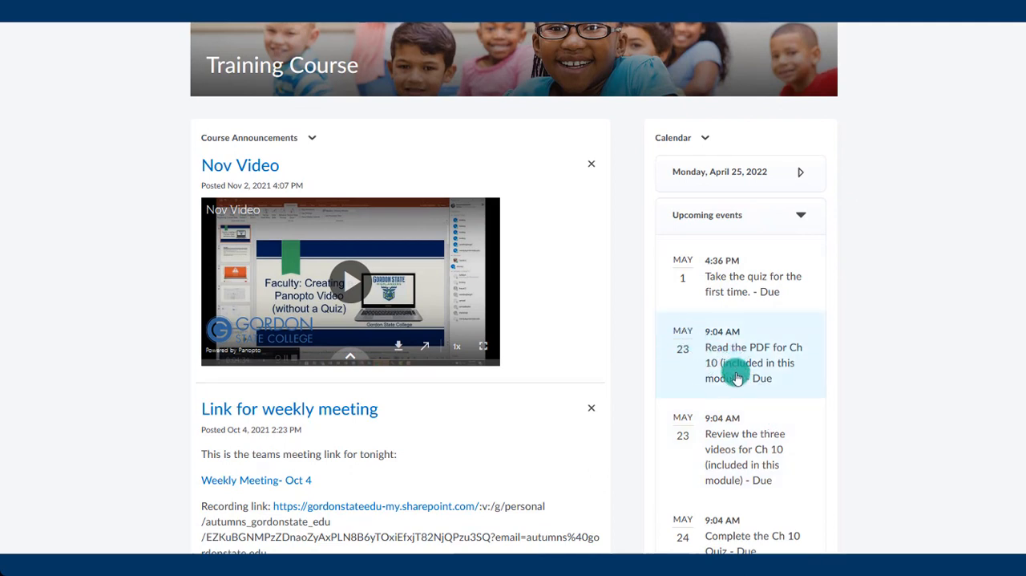
{"action": "left_click", "coordinate": [711, 335]}
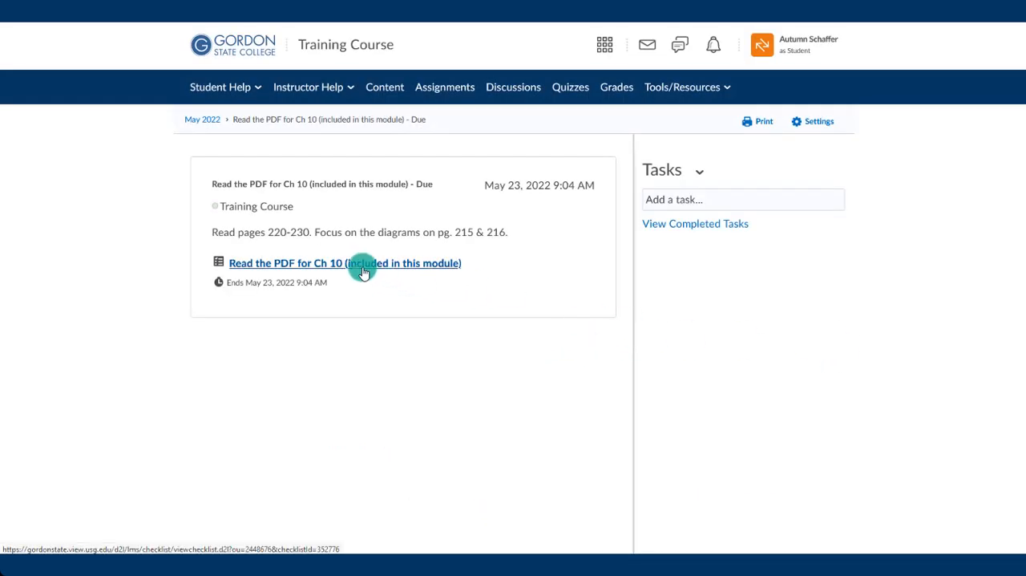
{"action": "left_click", "coordinate": [362, 264]}
{"action": "scroll", "coordinate": [749, 365], "scroll_direction": "down", "scroll_amount": 1}
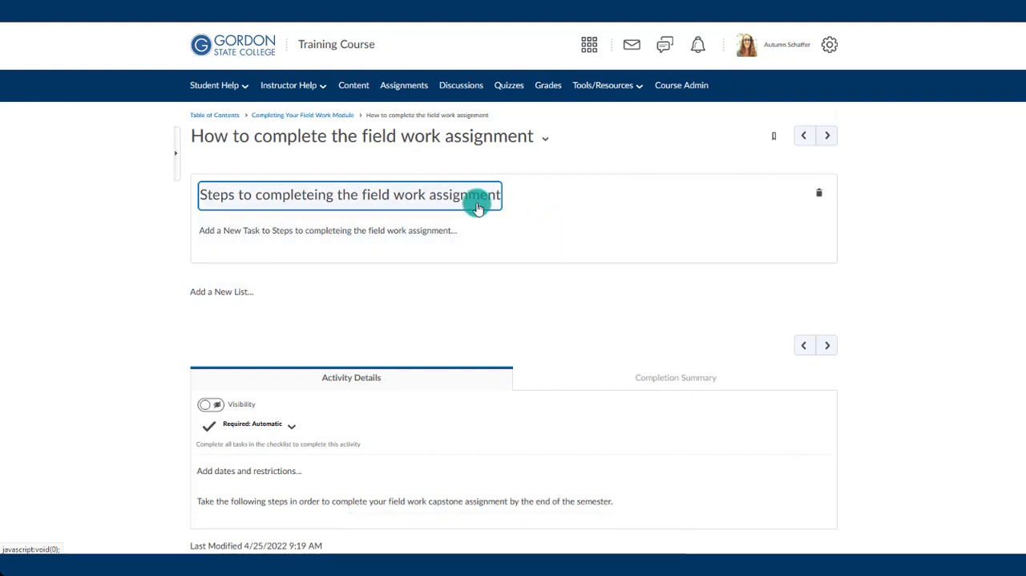
- Start a new task in the field work assignment list and review the list's task names and descriptions
{"action": "left_click", "coordinate": [385, 230]}
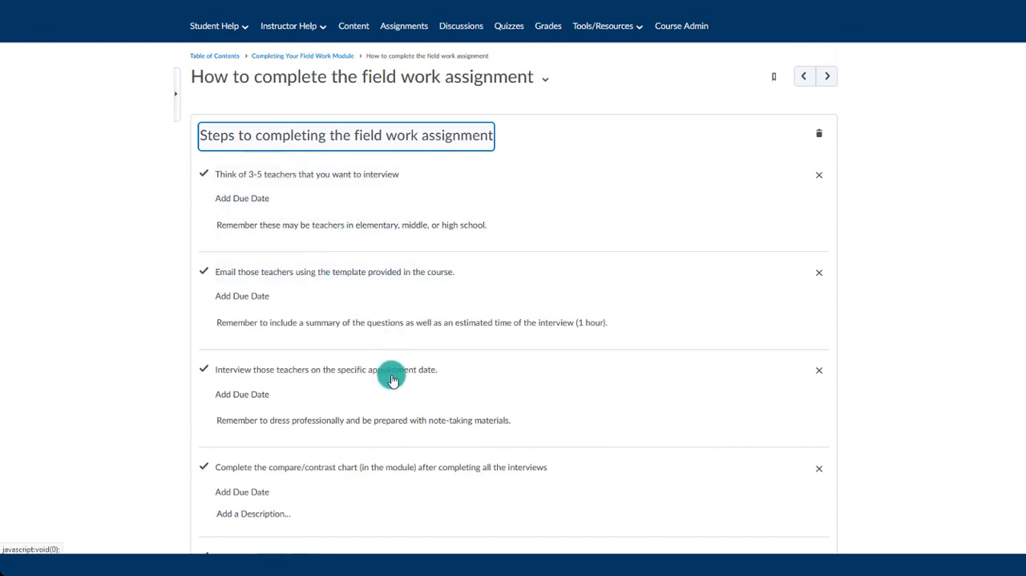
{"action": "scroll", "coordinate": [385, 376], "scroll_direction": "down", "scroll_amount": 1}
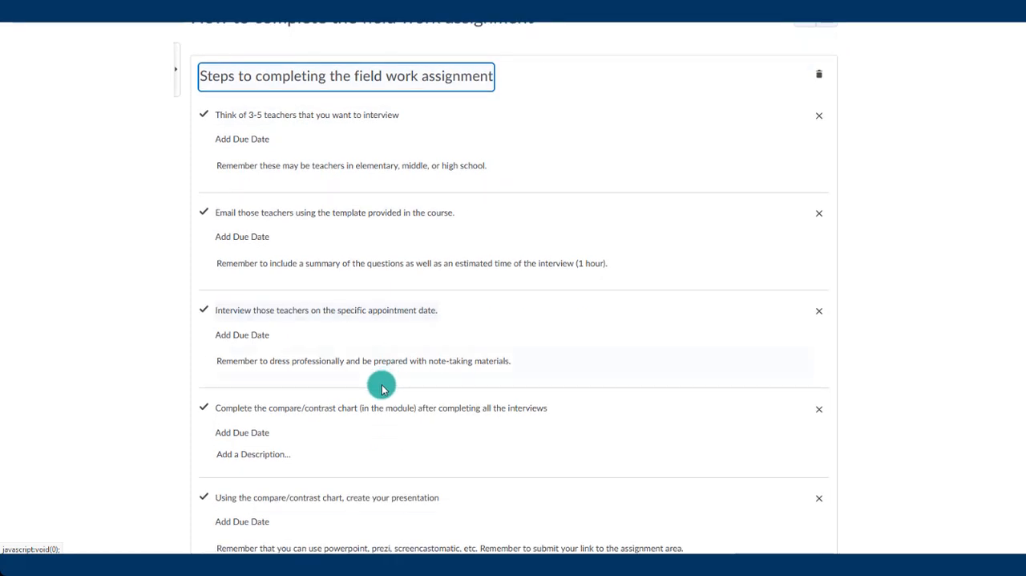
{"action": "scroll", "coordinate": [451, 385], "scroll_direction": "down", "scroll_amount": 1}
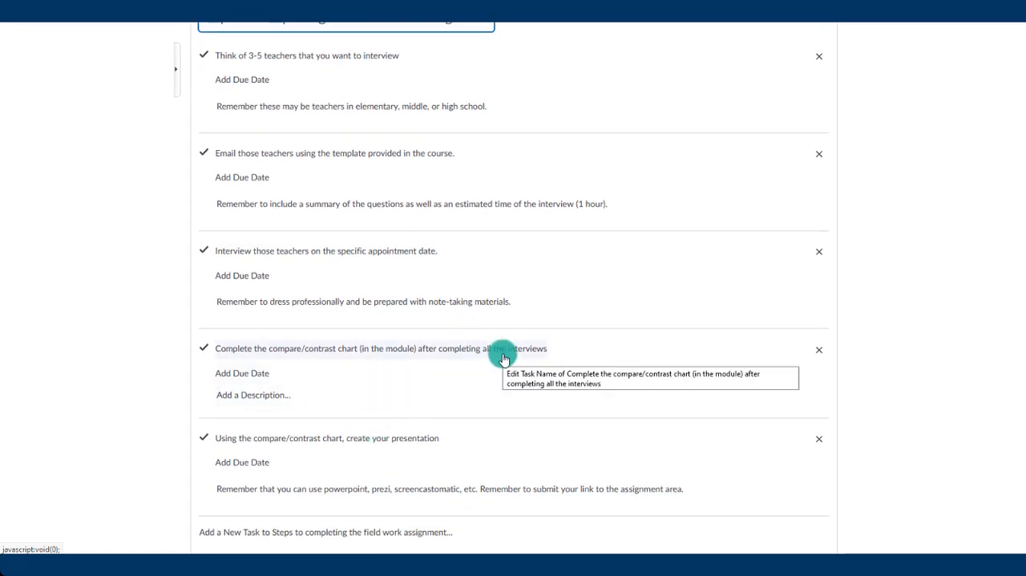
{"action": "scroll", "coordinate": [504, 358], "scroll_direction": "up", "scroll_amount": 2}
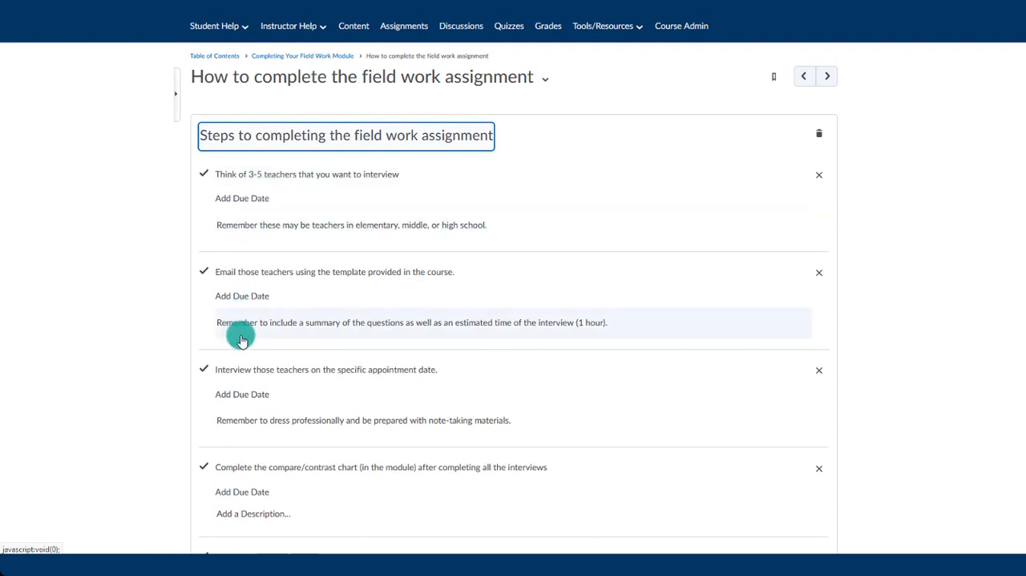
{"action": "scroll", "coordinate": [242, 339], "scroll_direction": "down", "scroll_amount": 2}
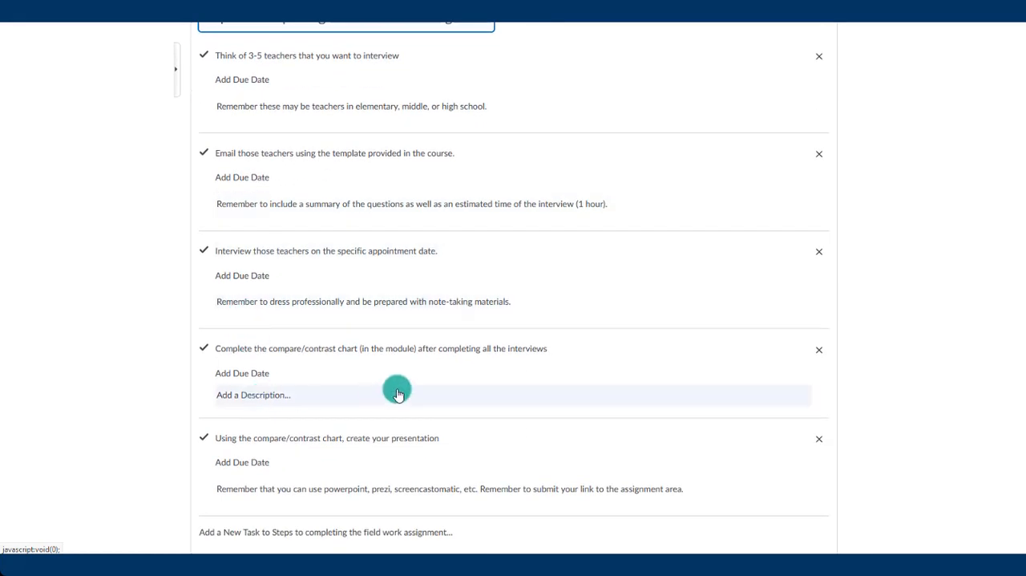
{"action": "scroll", "coordinate": [397, 393], "scroll_direction": "up", "scroll_amount": 2}
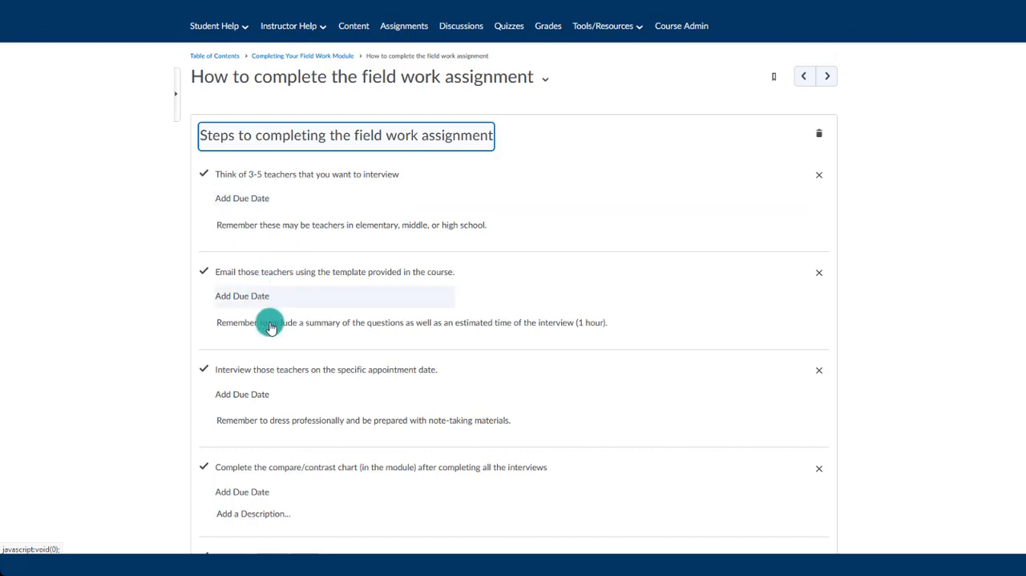
{"action": "scroll", "coordinate": [321, 489], "scroll_direction": "down", "scroll_amount": 2}
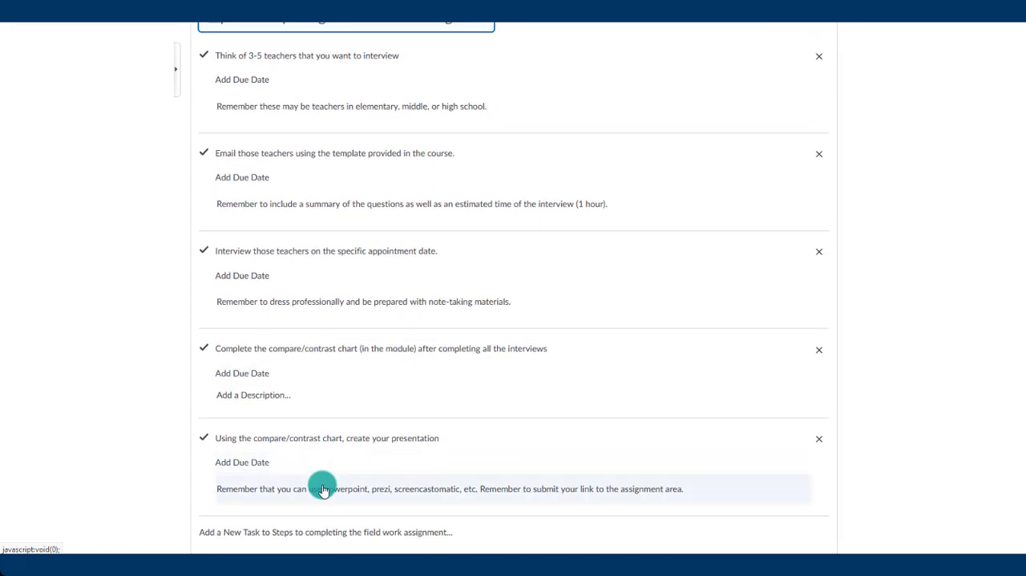
{"action": "scroll", "coordinate": [323, 488], "scroll_direction": "up", "scroll_amount": 3}
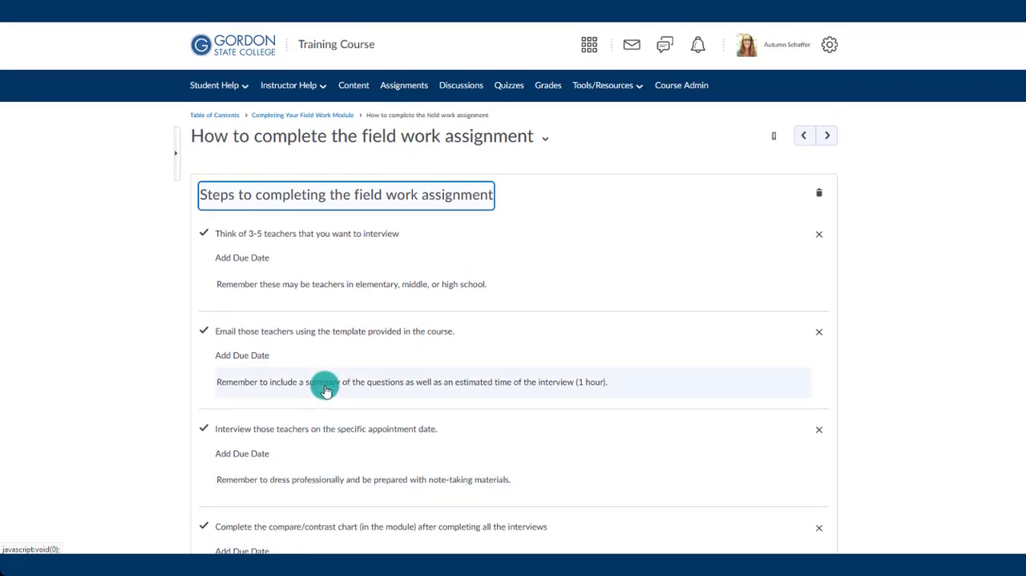
- Set the due date of the task for creating the presentation to May 31, 2022
{"action": "scroll", "coordinate": [323, 317], "scroll_direction": "down", "scroll_amount": 4}
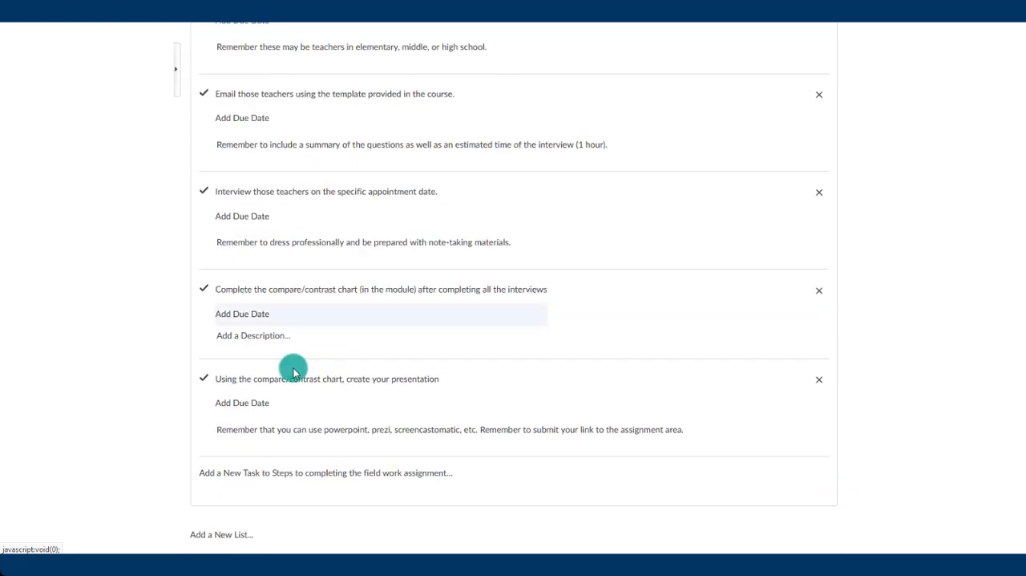
{"action": "left_click", "coordinate": [246, 405]}
{"action": "left_click", "coordinate": [246, 401]}
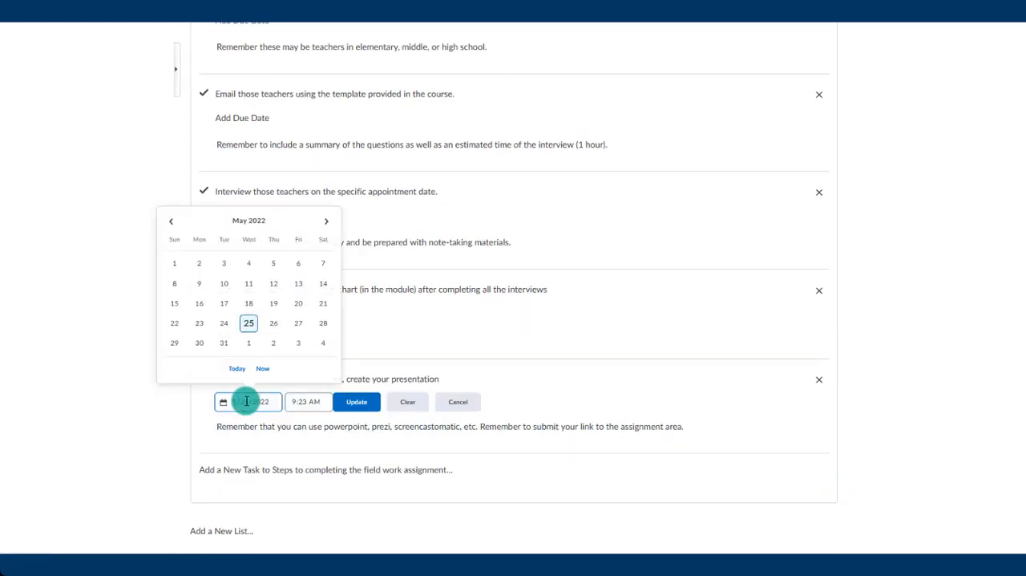
{"action": "left_click", "coordinate": [227, 346]}
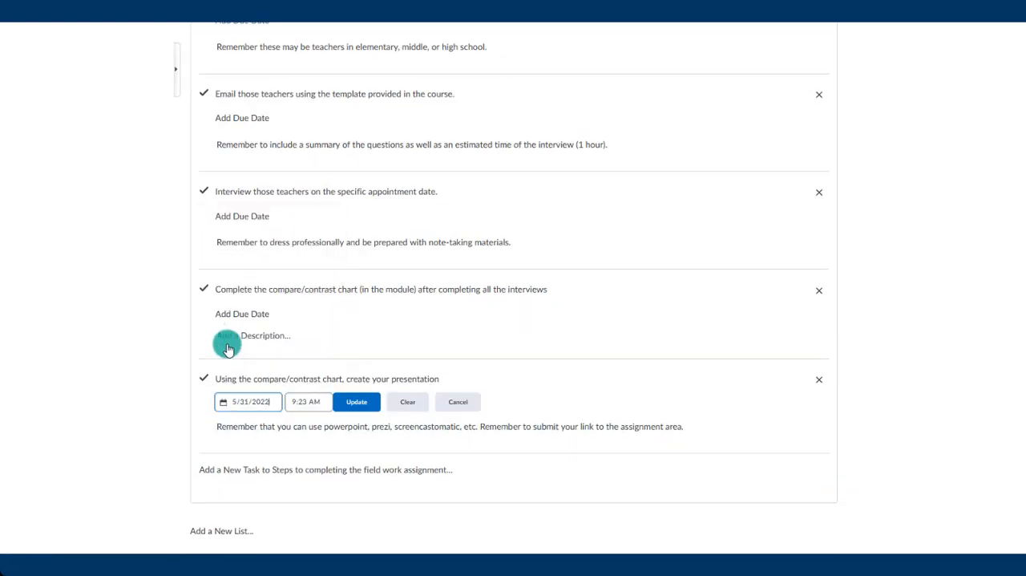
{"action": "left_click", "coordinate": [360, 403]}
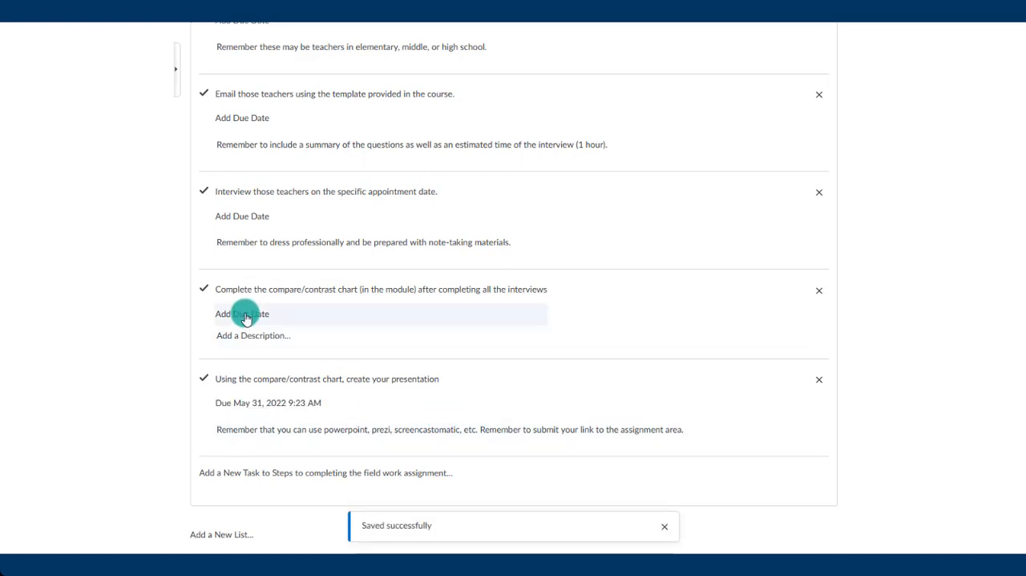
- Set the due date of the task for completing the compare/contrast chart to May 24, 2022
{"action": "left_click", "coordinate": [244, 315]}
{"action": "left_click", "coordinate": [245, 312]}
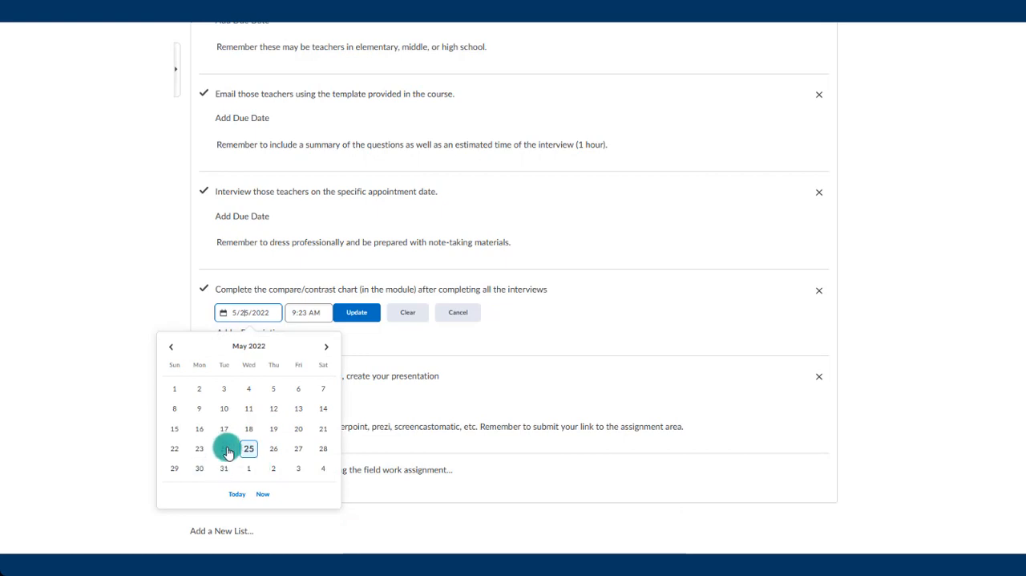
{"action": "left_click", "coordinate": [227, 451]}
{"action": "left_click", "coordinate": [352, 313]}
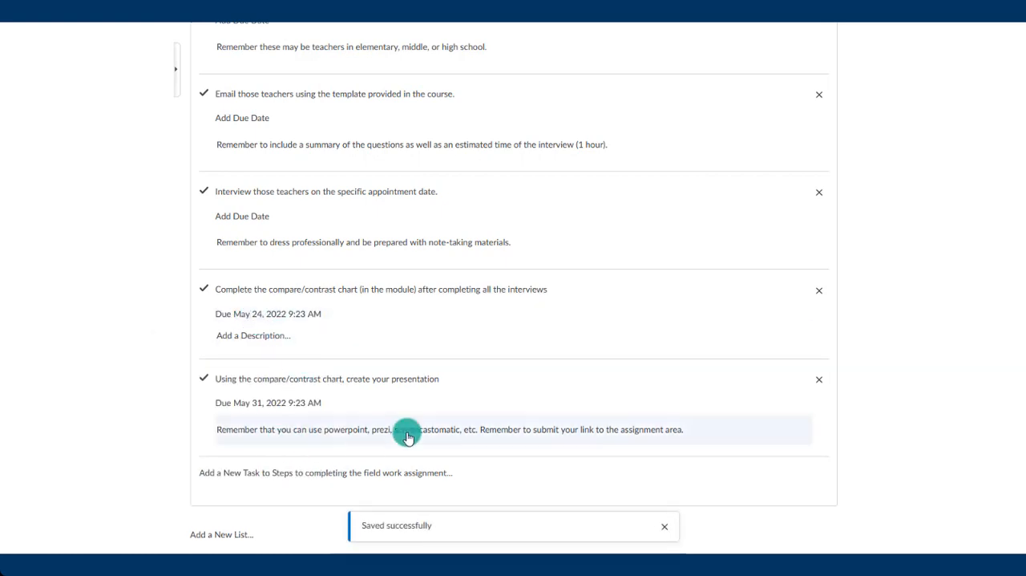
- Set the due date of the task for interviewing the teachers to May 17, 2022
{"action": "scroll", "coordinate": [266, 291], "scroll_direction": "up", "scroll_amount": 1}
{"action": "left_click", "coordinate": [257, 275]}
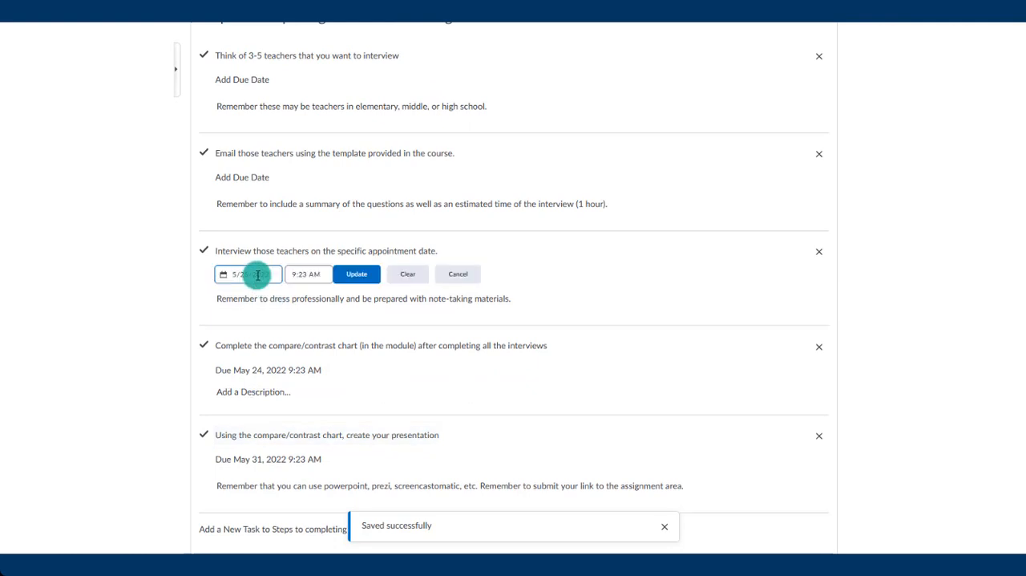
{"action": "left_click", "coordinate": [256, 275]}
{"action": "left_click", "coordinate": [225, 390]}
{"action": "left_click", "coordinate": [355, 282]}
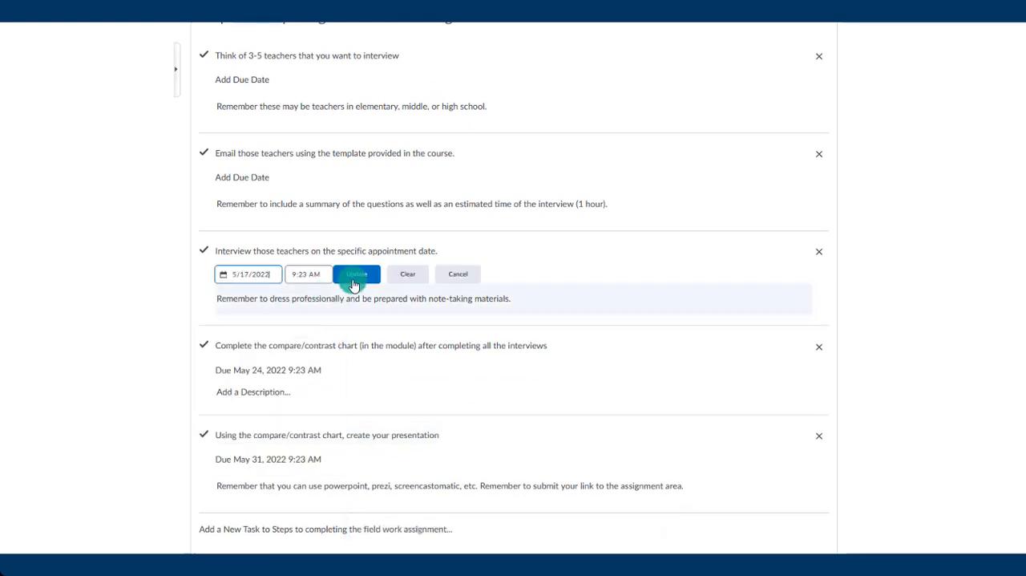
- Set the due date of the task for emailing the teachers with the template to May 3, 2022
{"action": "left_click", "coordinate": [252, 180]}
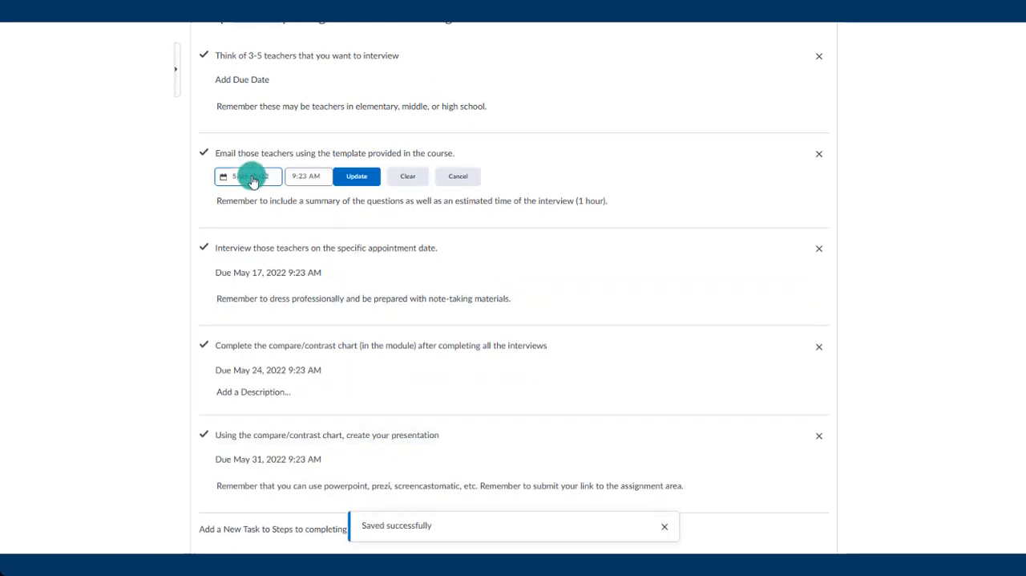
{"action": "left_click", "coordinate": [248, 176]}
{"action": "left_click", "coordinate": [225, 254]}
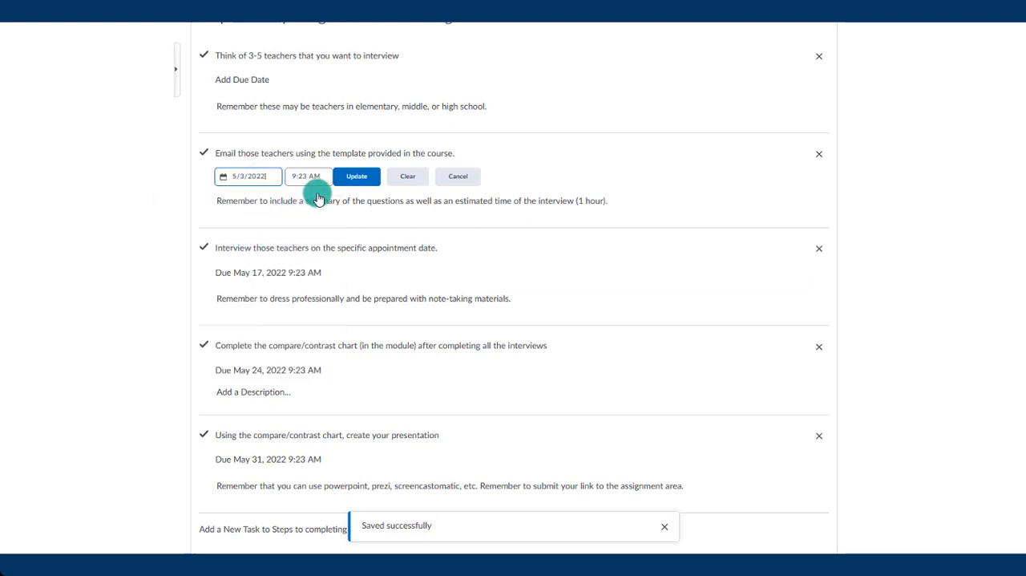
{"action": "left_click", "coordinate": [353, 176]}
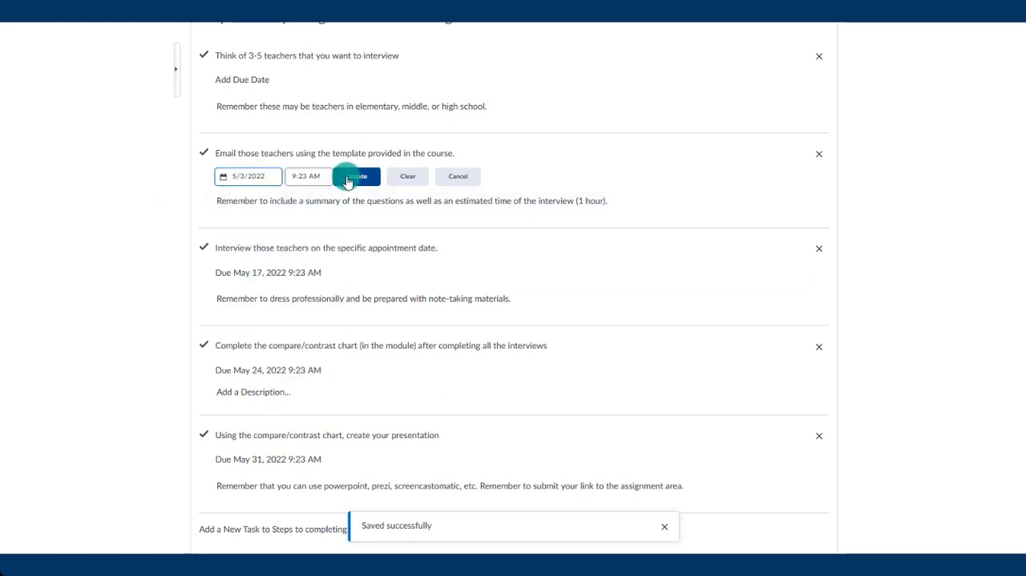
- Set the due date of the task for thinking of 3-5 teachers to April 26, 2022, and review the list's due dates
{"action": "left_click", "coordinate": [257, 78]}
{"action": "left_click", "coordinate": [258, 76]}
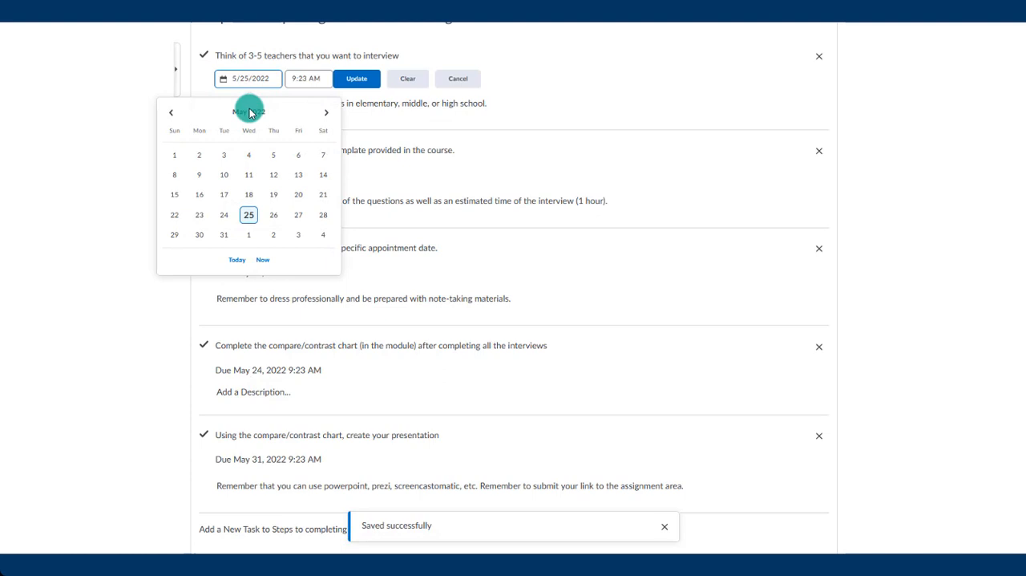
{"action": "left_click", "coordinate": [170, 112]}
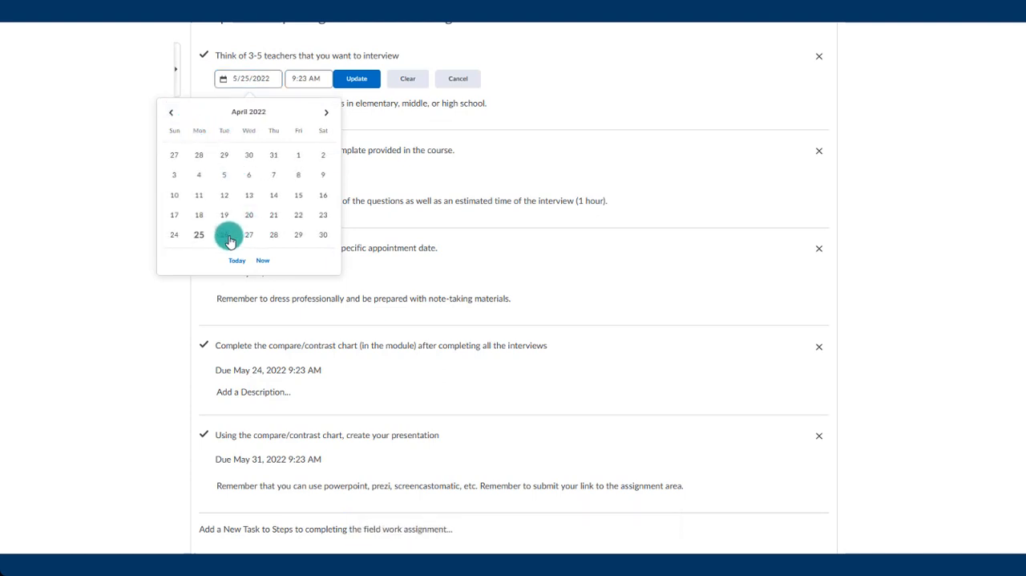
{"action": "left_click", "coordinate": [229, 236]}
{"action": "left_click", "coordinate": [353, 80]}
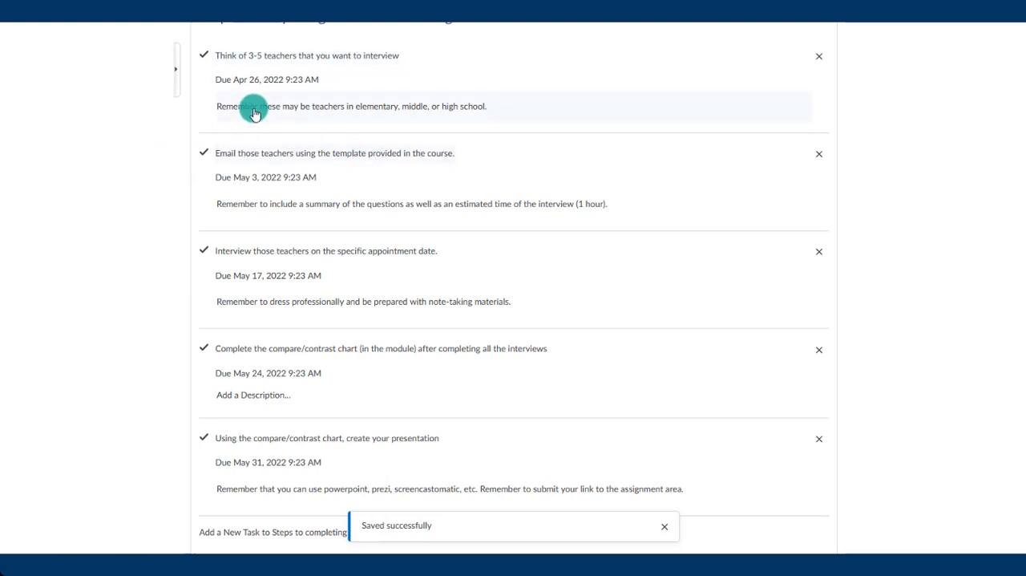
{"action": "scroll", "coordinate": [252, 111], "scroll_direction": "down", "scroll_amount": 1}
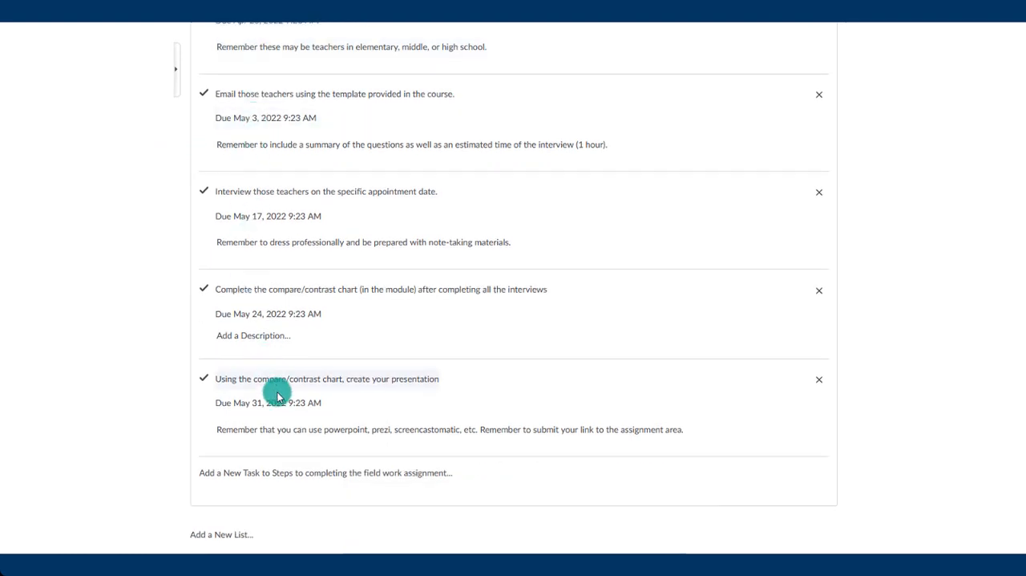
{"action": "scroll", "coordinate": [276, 395], "scroll_direction": "up", "scroll_amount": 3}
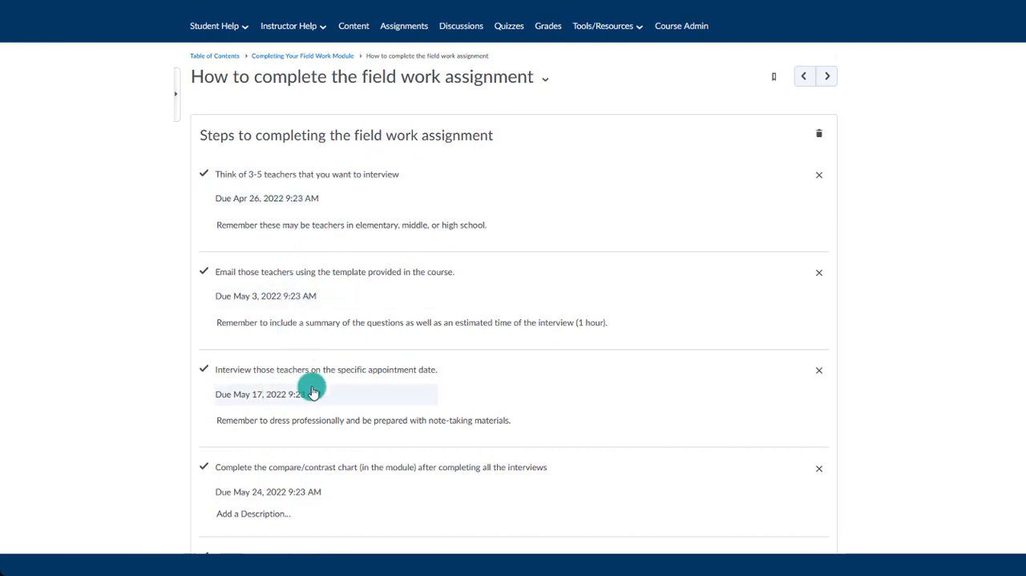
{"action": "scroll", "coordinate": [149, 264], "scroll_direction": "down", "scroll_amount": 3}
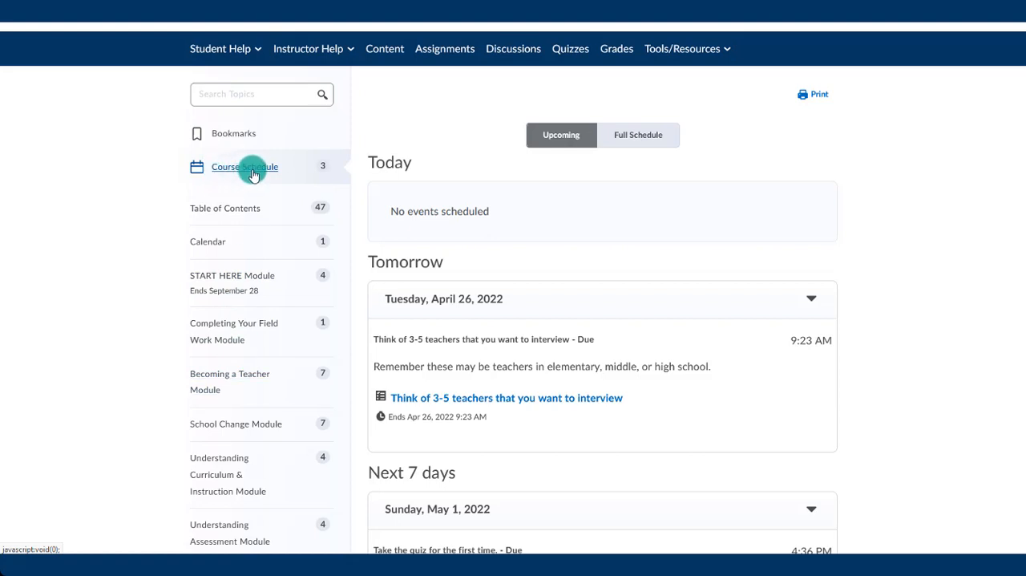
- Open the field work checklist from the 3-5 teachers task in the student's course schedule and review its tasks
{"action": "scroll", "coordinate": [481, 293], "scroll_direction": "down", "scroll_amount": 3}
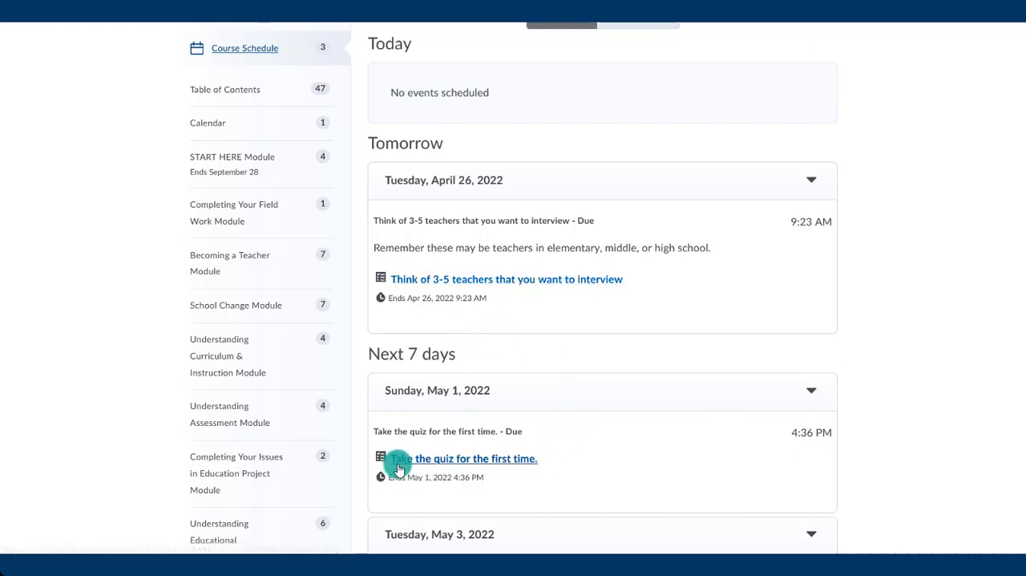
{"action": "scroll", "coordinate": [433, 463], "scroll_direction": "down", "scroll_amount": 3}
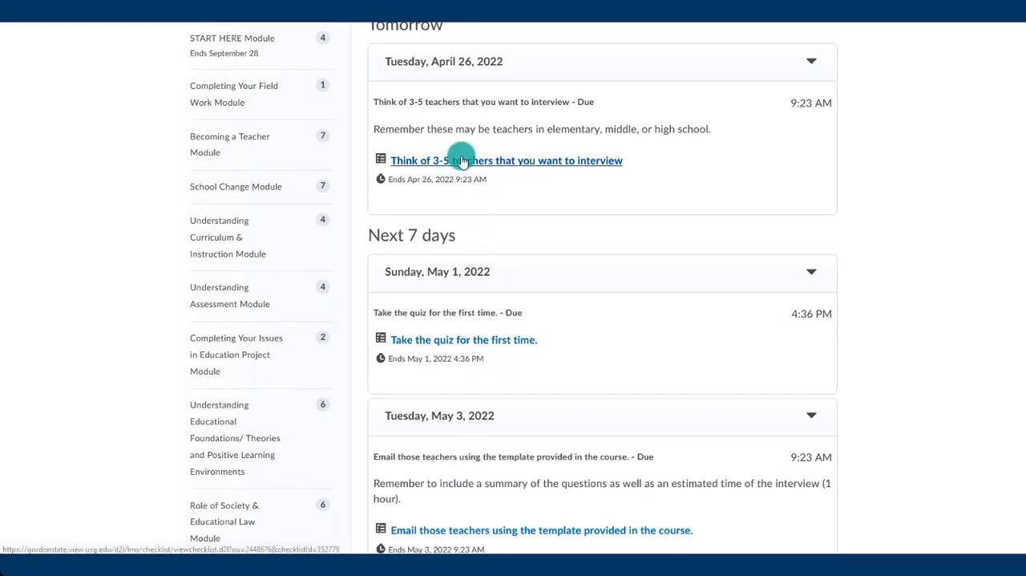
{"action": "left_click", "coordinate": [536, 163]}
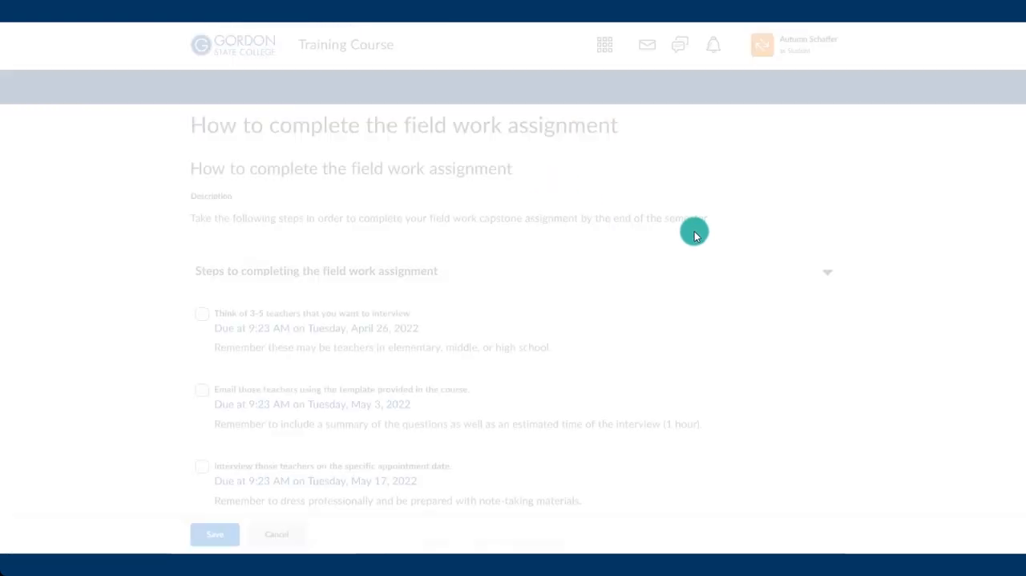
{"action": "scroll", "coordinate": [801, 220], "scroll_direction": "down", "scroll_amount": 3}
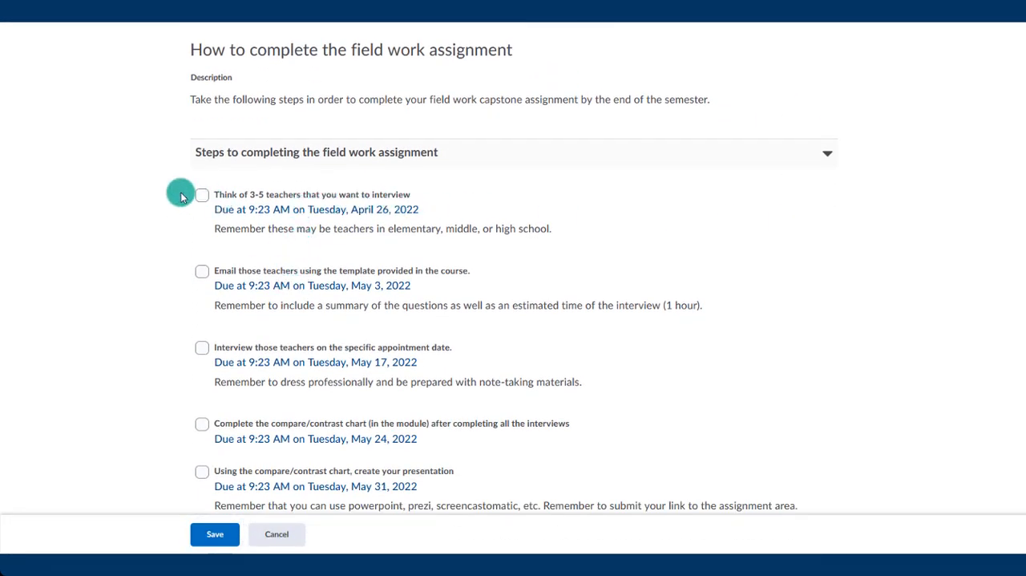
{"action": "scroll", "coordinate": [197, 381], "scroll_direction": "down", "scroll_amount": 1}
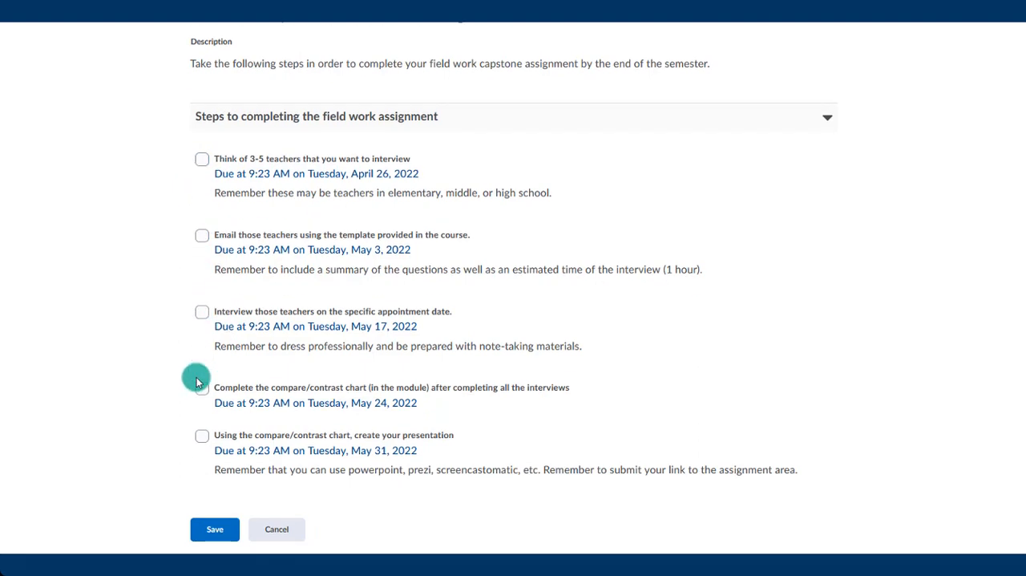